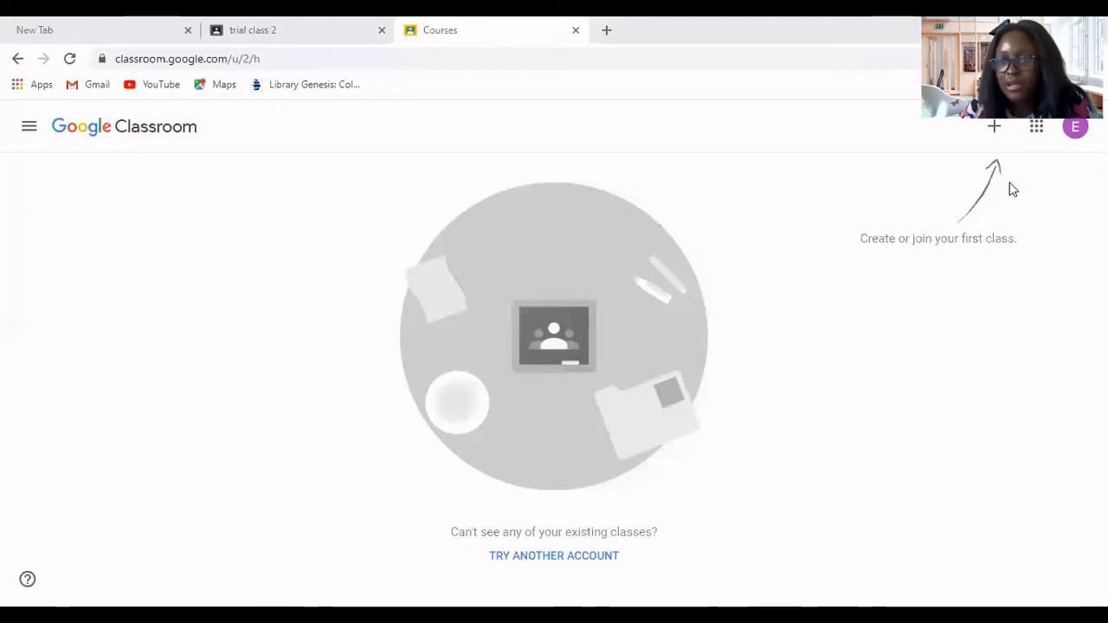
Start joining a class and copy the class code of trial class 2 from the teacher's class page
left_click(996, 130)
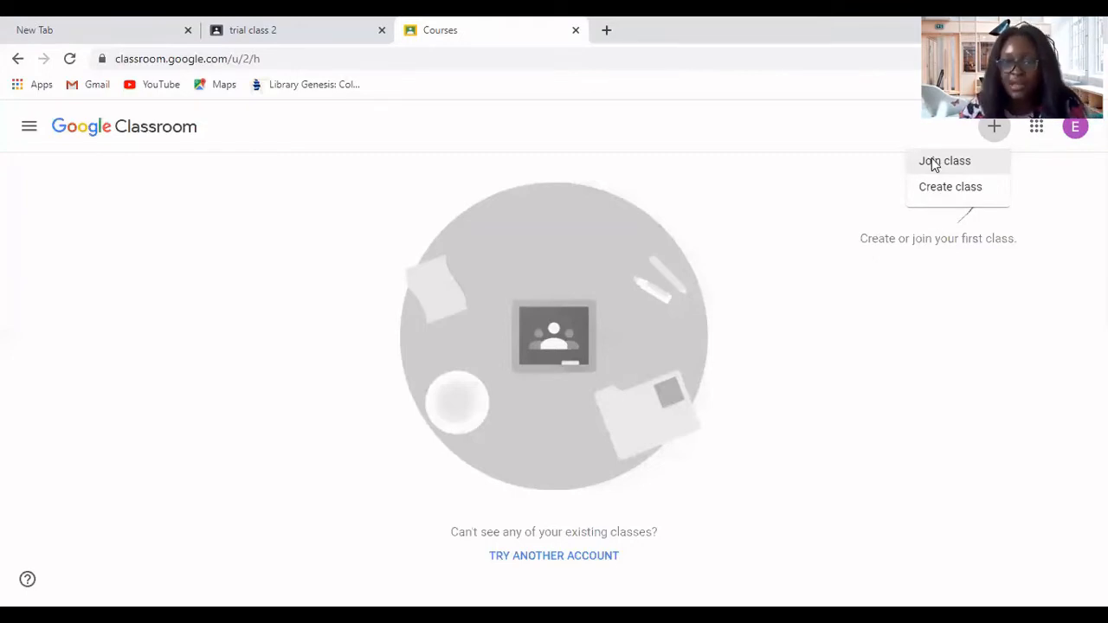
left_click(933, 163)
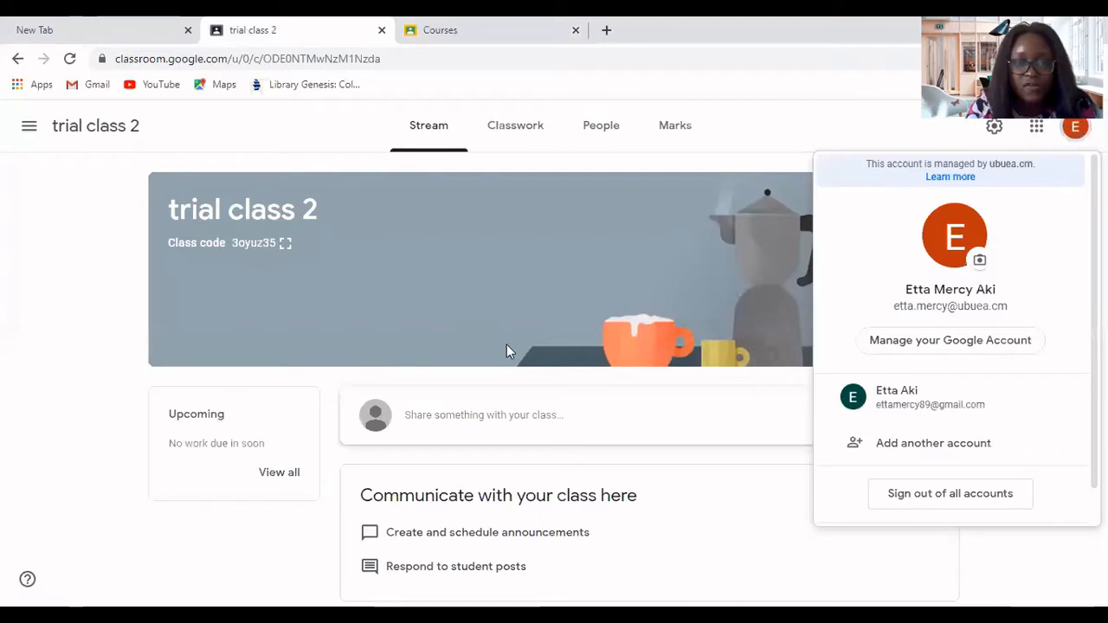
left_click(507, 344)
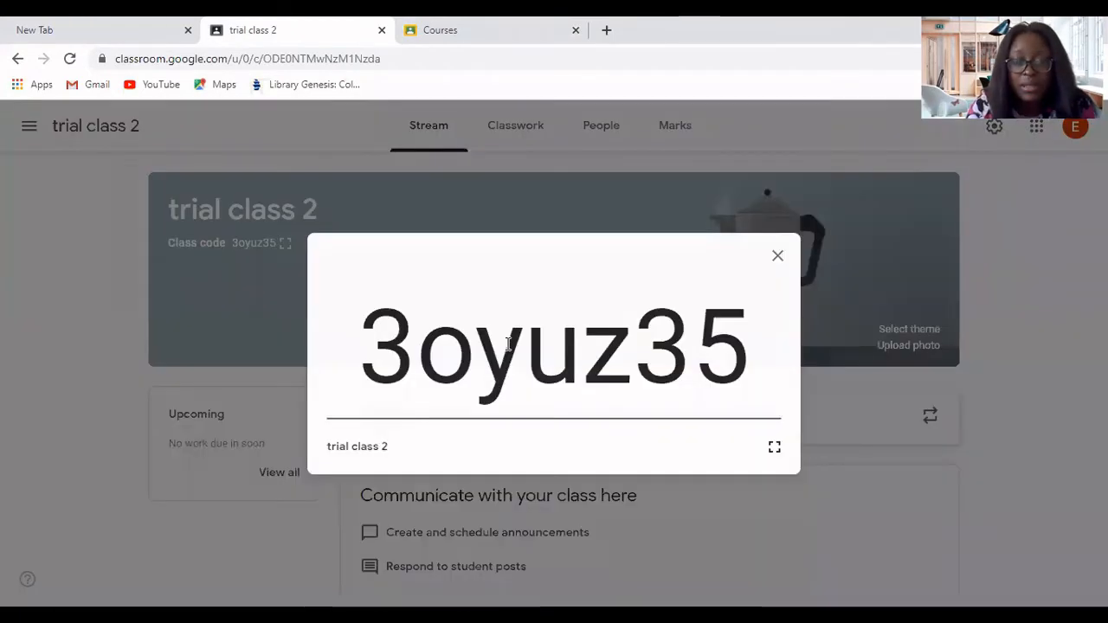
double_click(508, 344)
key("ctrl+c")
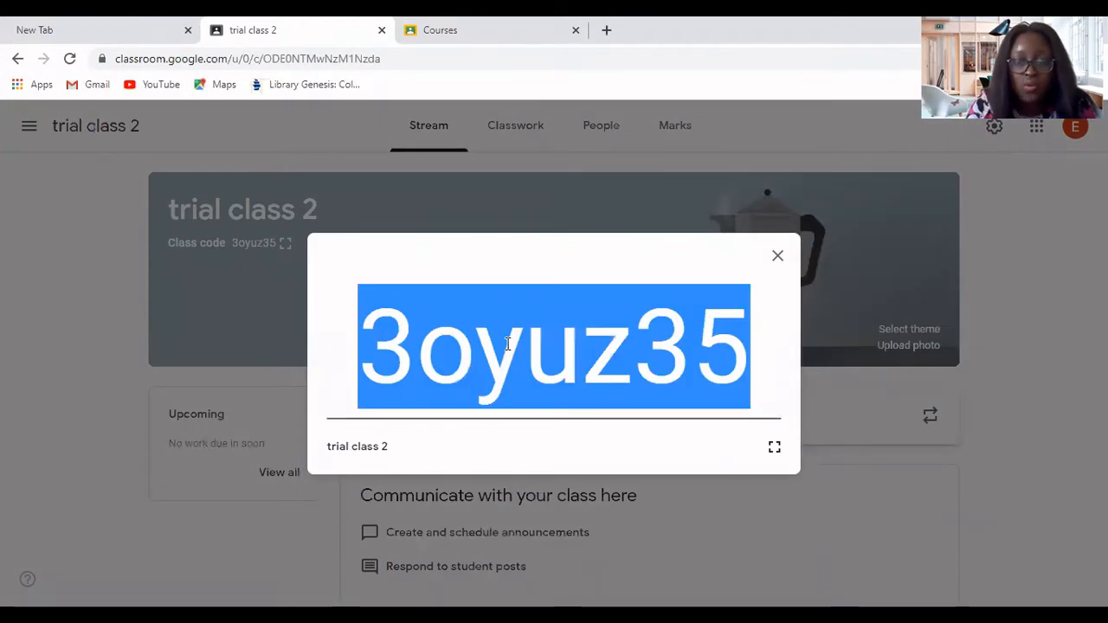
right_click(508, 345)
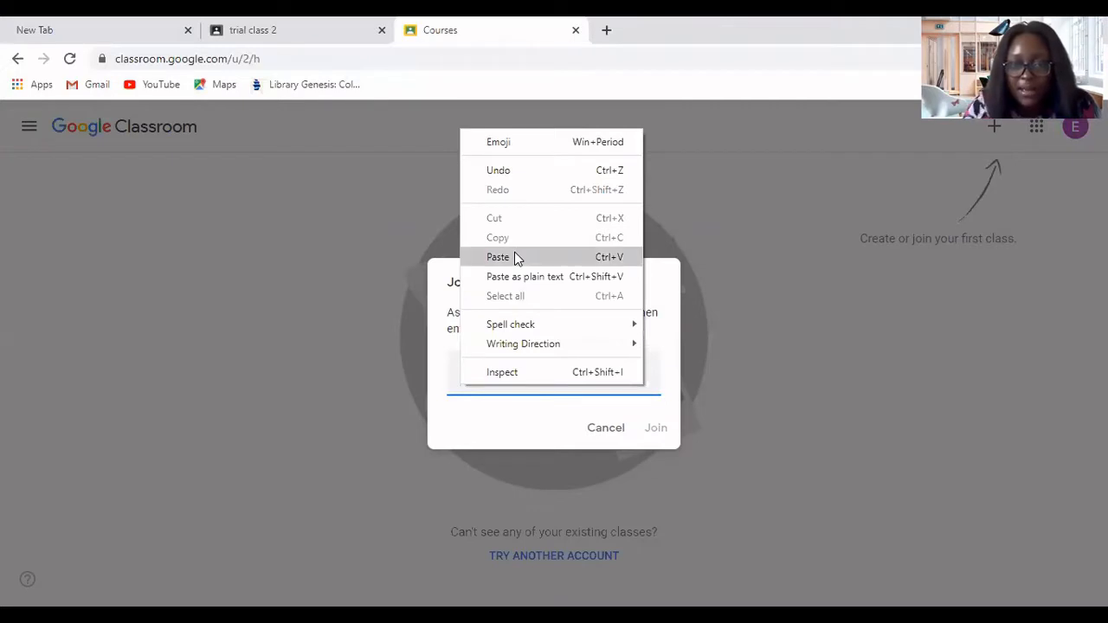
Paste the copied class code into the class code field and join trial class 2 as a student
left_click(514, 253)
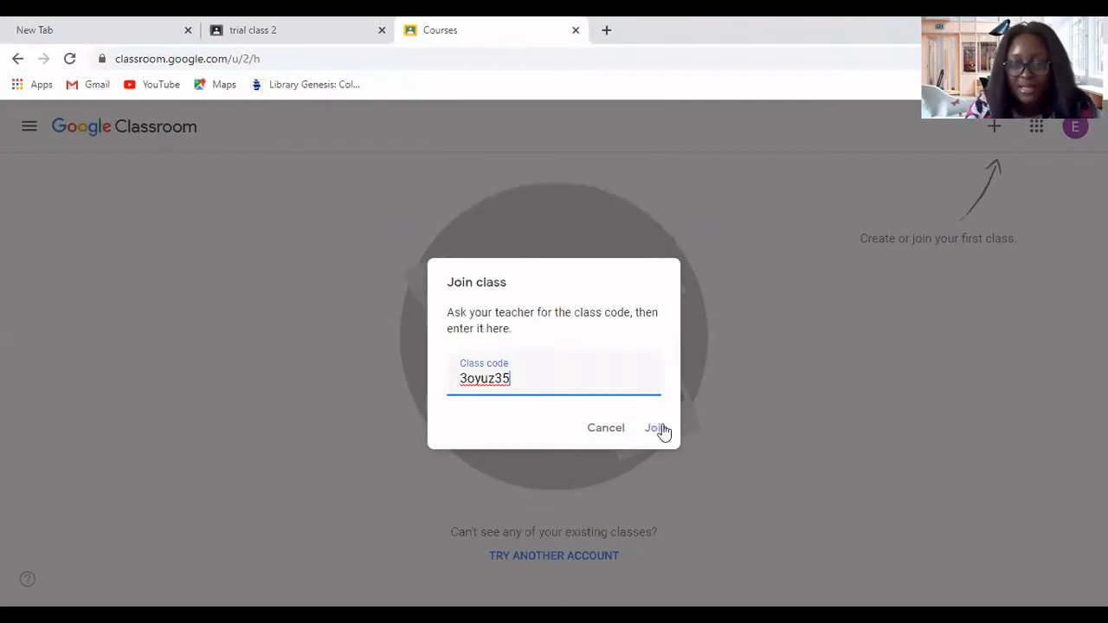
left_click(656, 429)
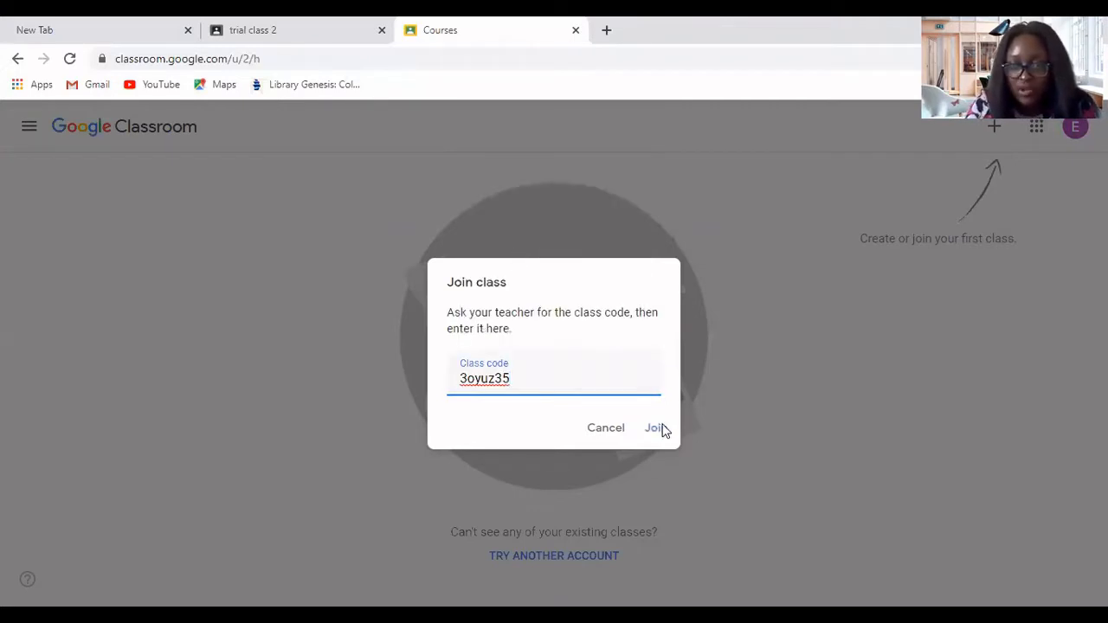
left_click(657, 428)
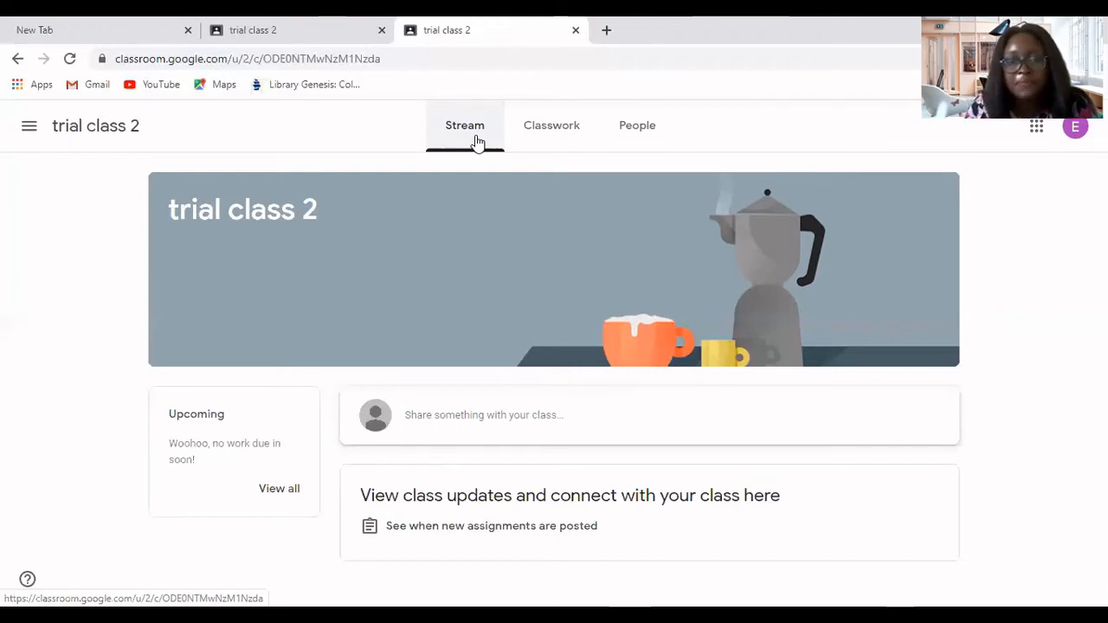
View the Classwork page of trial class 2 and open its class Drive folder
left_click(529, 131)
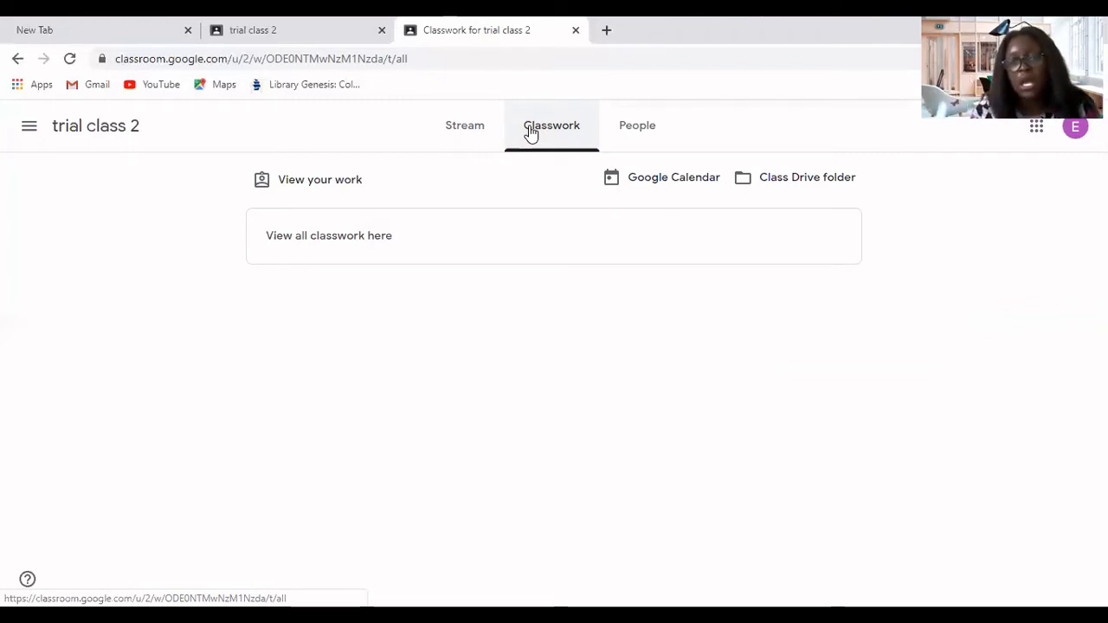
left_click(665, 127)
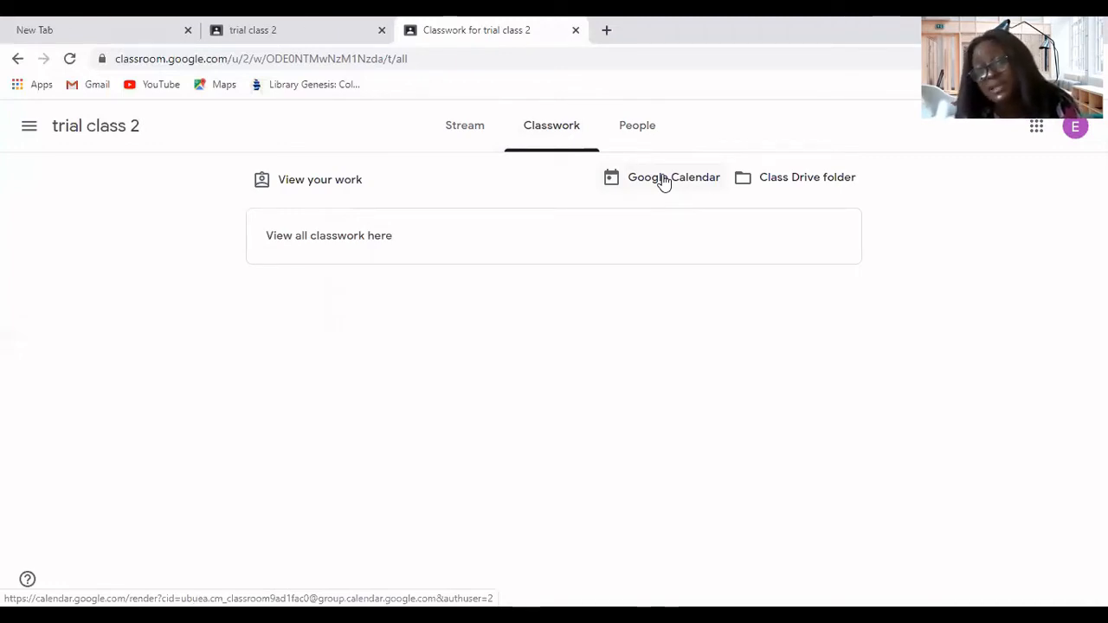
left_click(823, 177)
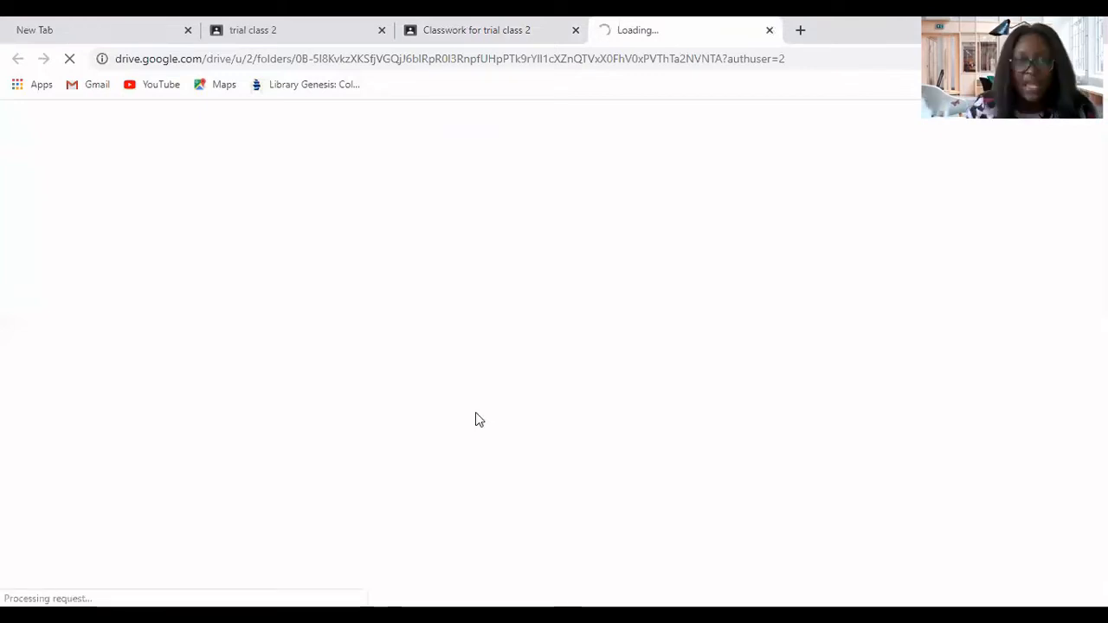
Return to the teacher's view of trial class 2 and dismiss the enlarged class code
key("ctrl+shift+Tab")
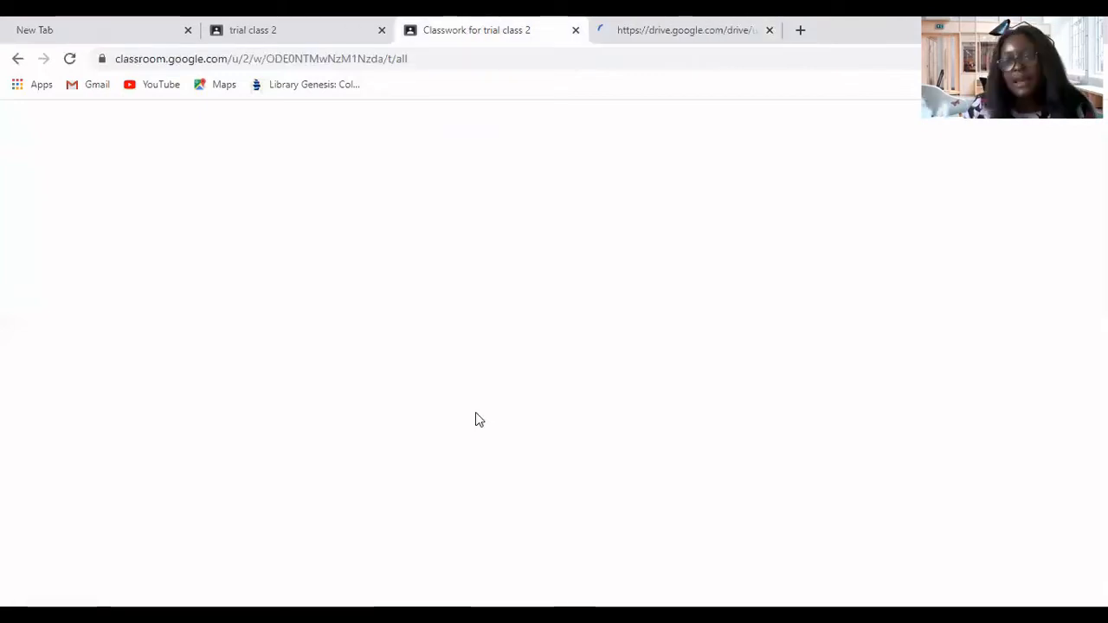
key("ctrl+shift+Tab")
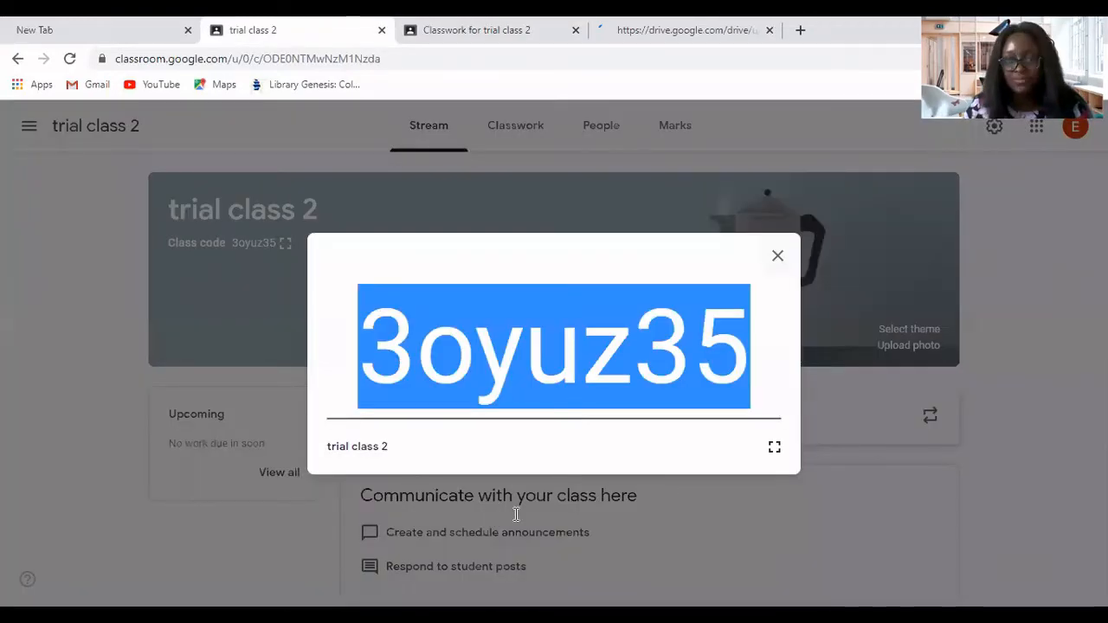
left_click(516, 514)
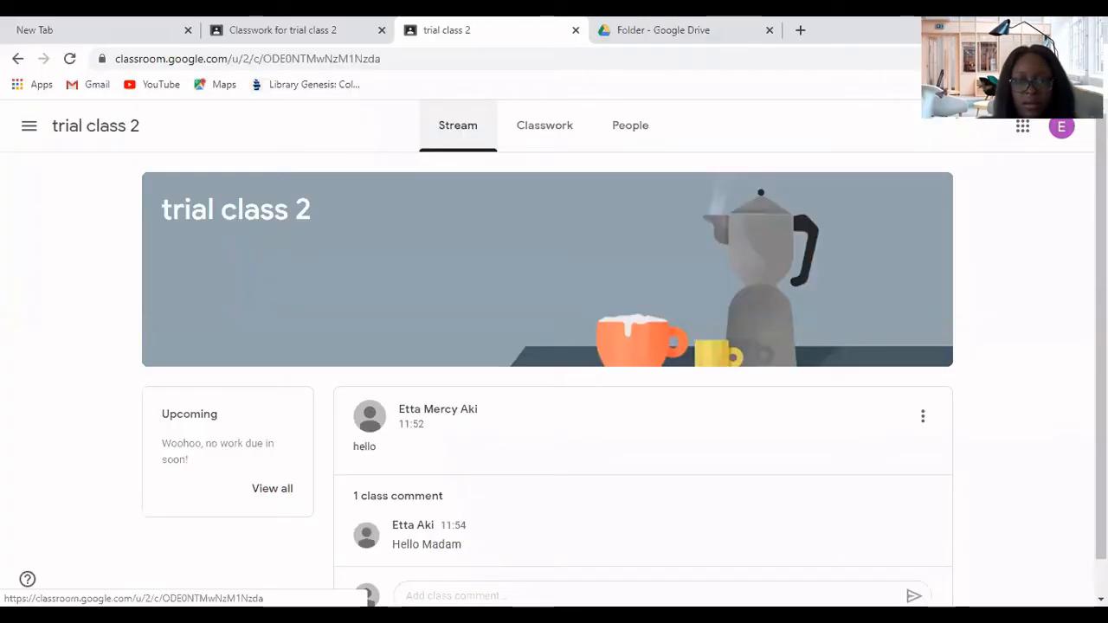
Reload the student's class stream and expand the Course outline material under Introduction in Classwork
left_click(65, 63)
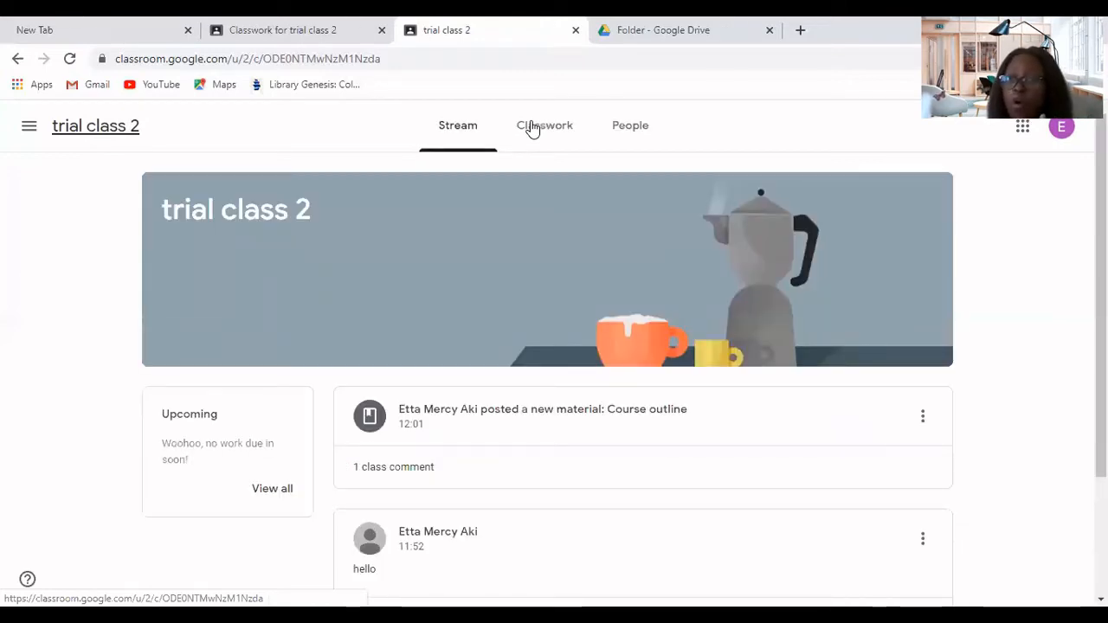
left_click(533, 128)
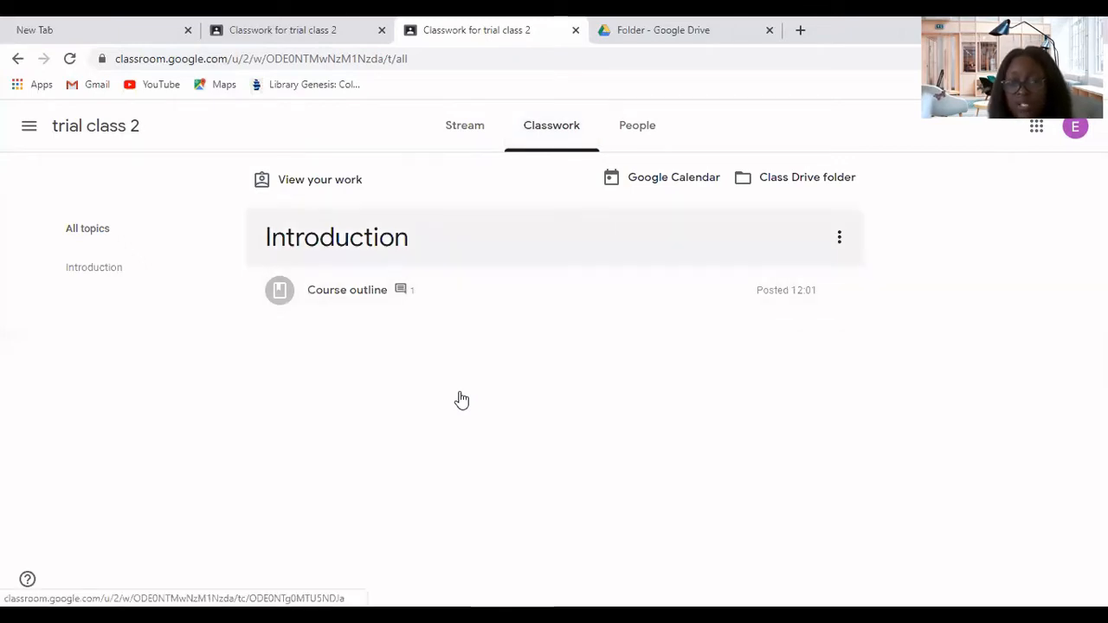
left_click(461, 400)
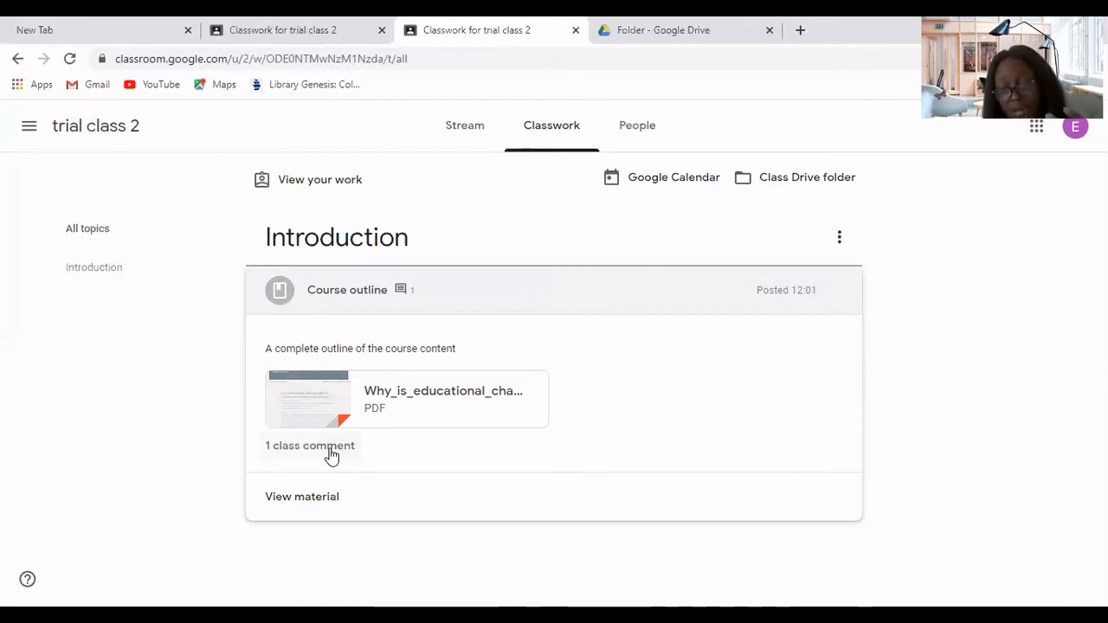
Open the class Drive folder from Classwork again and return to the student's Classroom tab
left_click(790, 178)
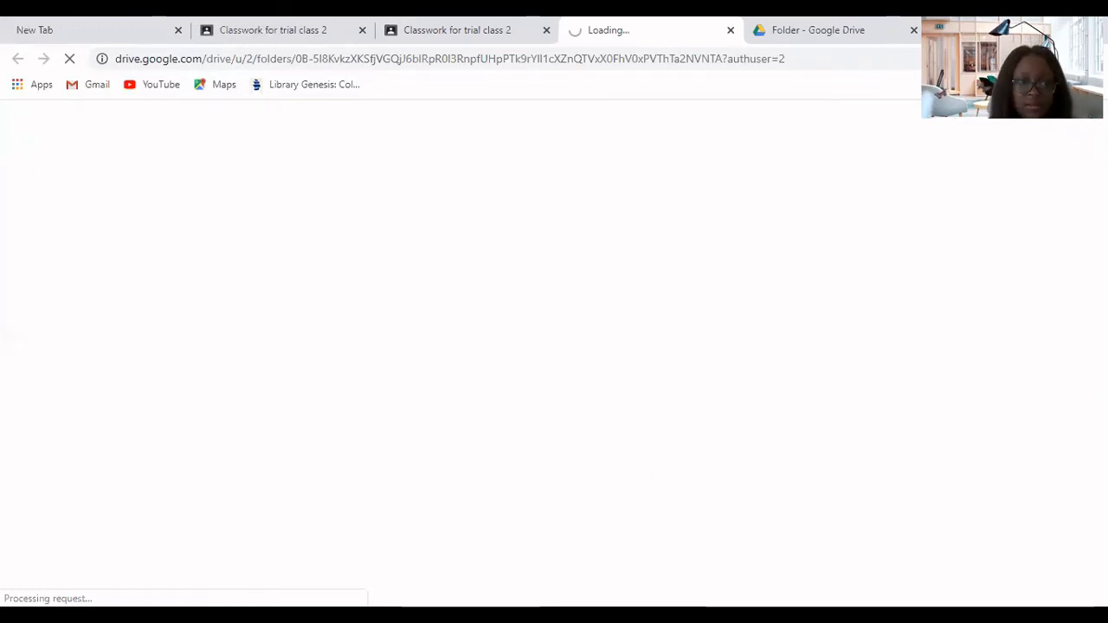
key("ctrl+shift+Tab")
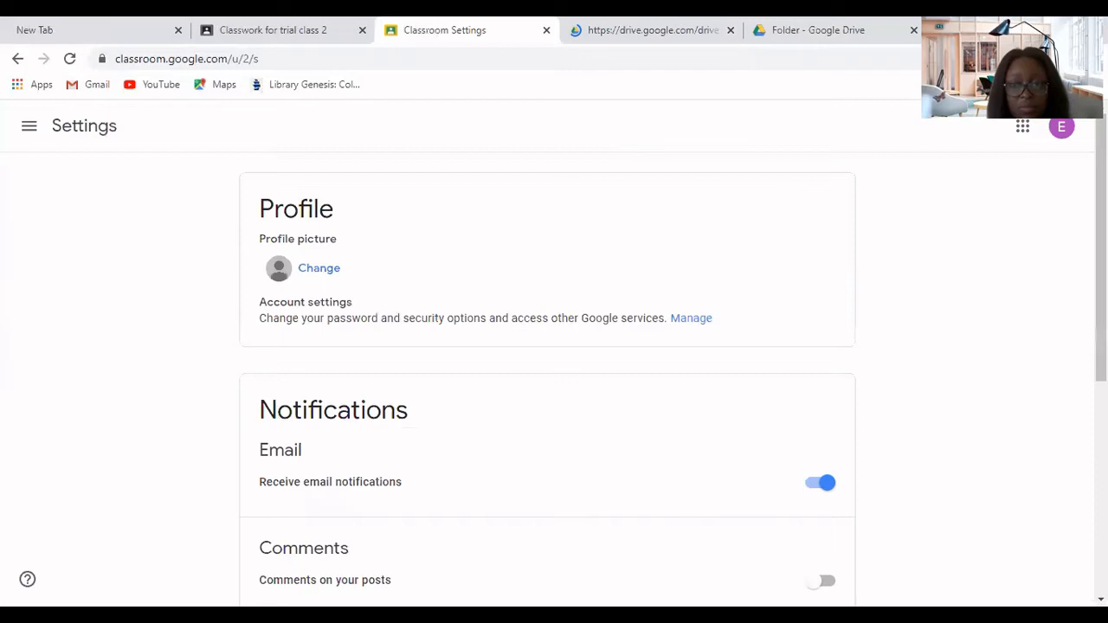
Turn on notifications for comments on your posts in the Classroom settings
scroll(554, 372, "down", 2)
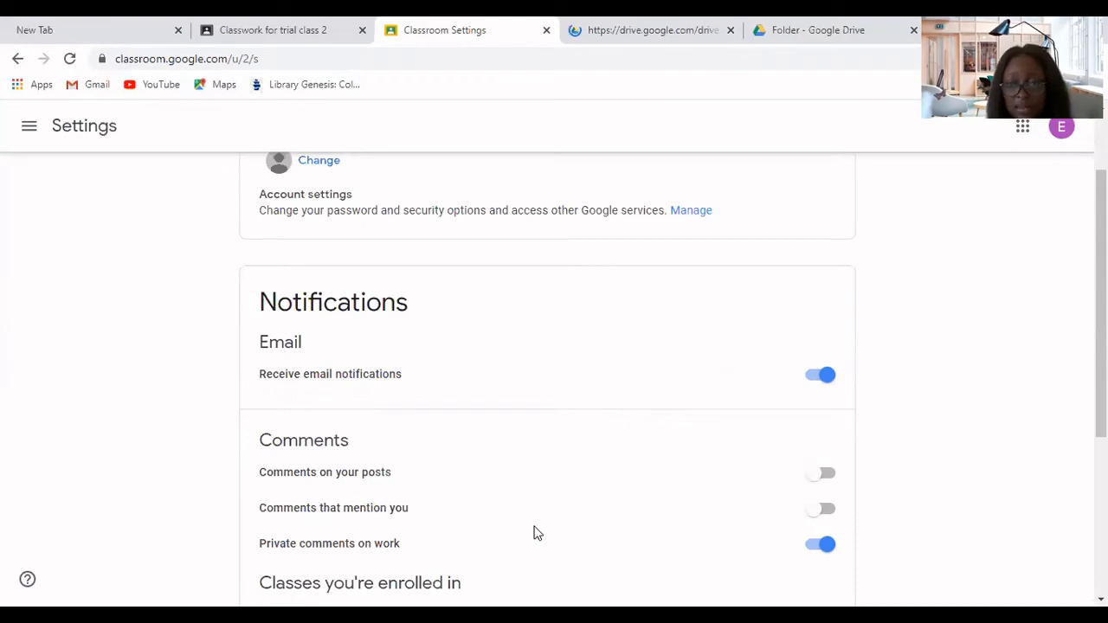
scroll(533, 532, "down", 3)
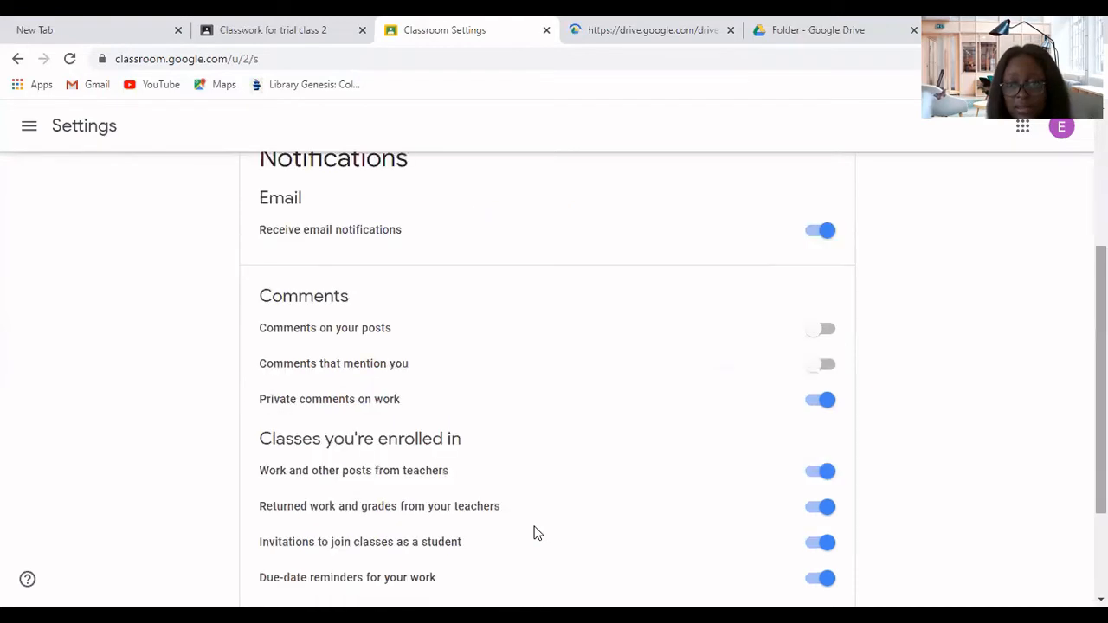
left_click(820, 329)
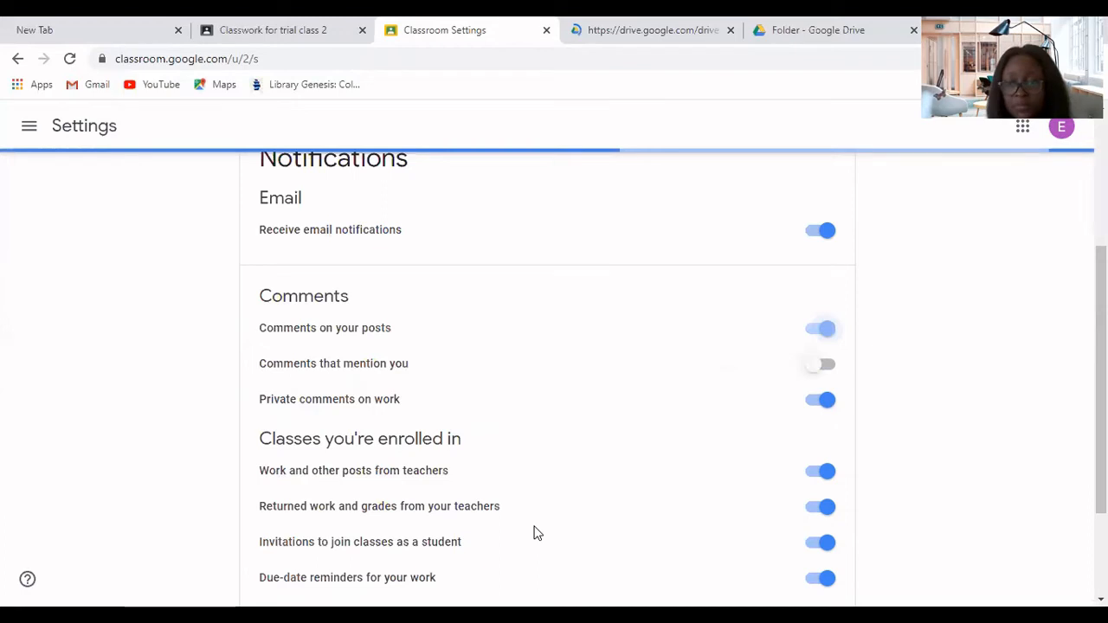
Review the remaining notification settings for email, comments, enrolled classes and individual class notifications
scroll(368, 511, "down", 1)
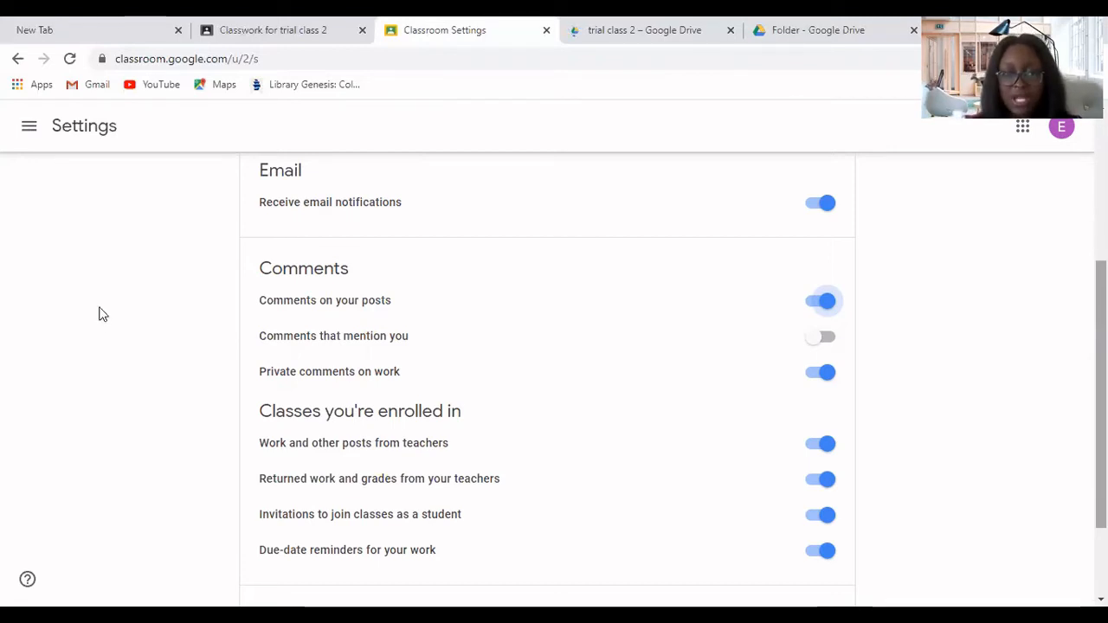
scroll(556, 140, "down", 1)
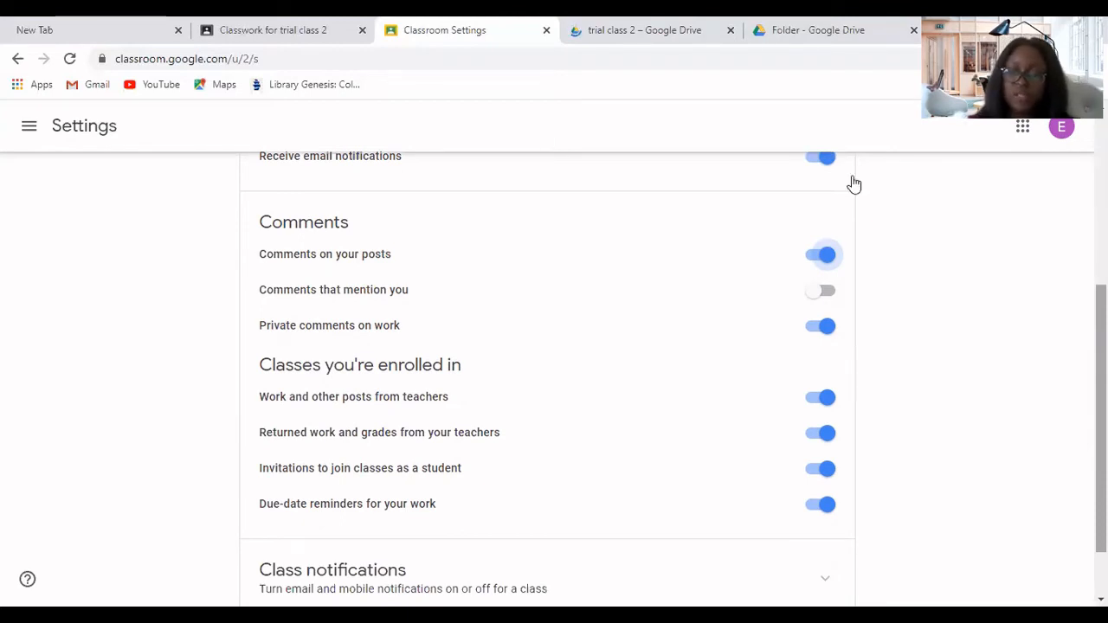
scroll(854, 184, "down", 1)
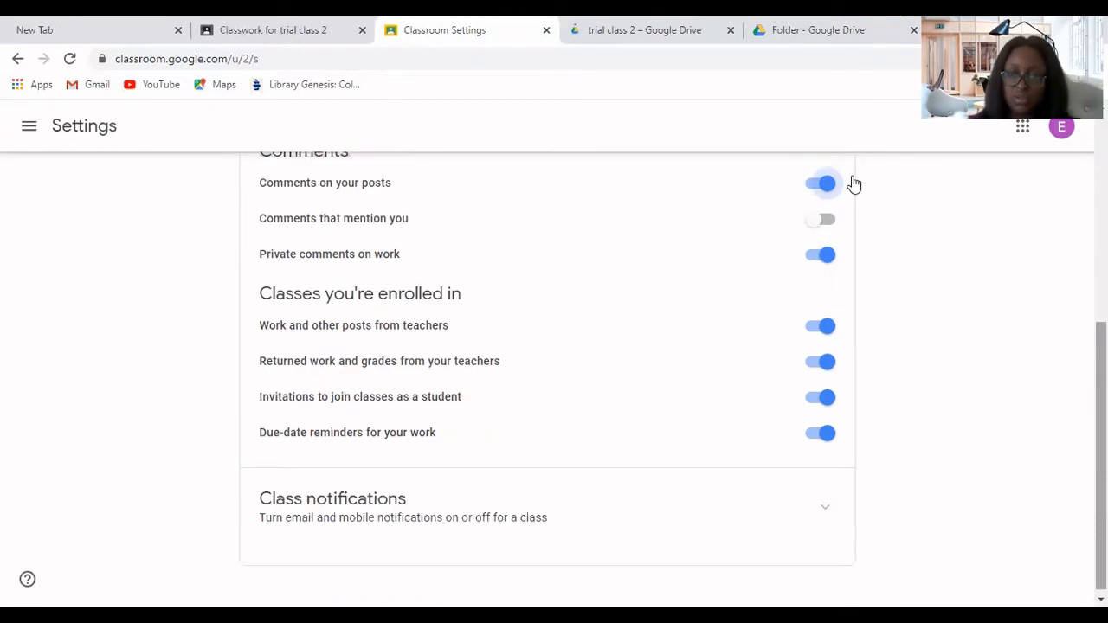
scroll(791, 191, "up", 1)
left_click(790, 190)
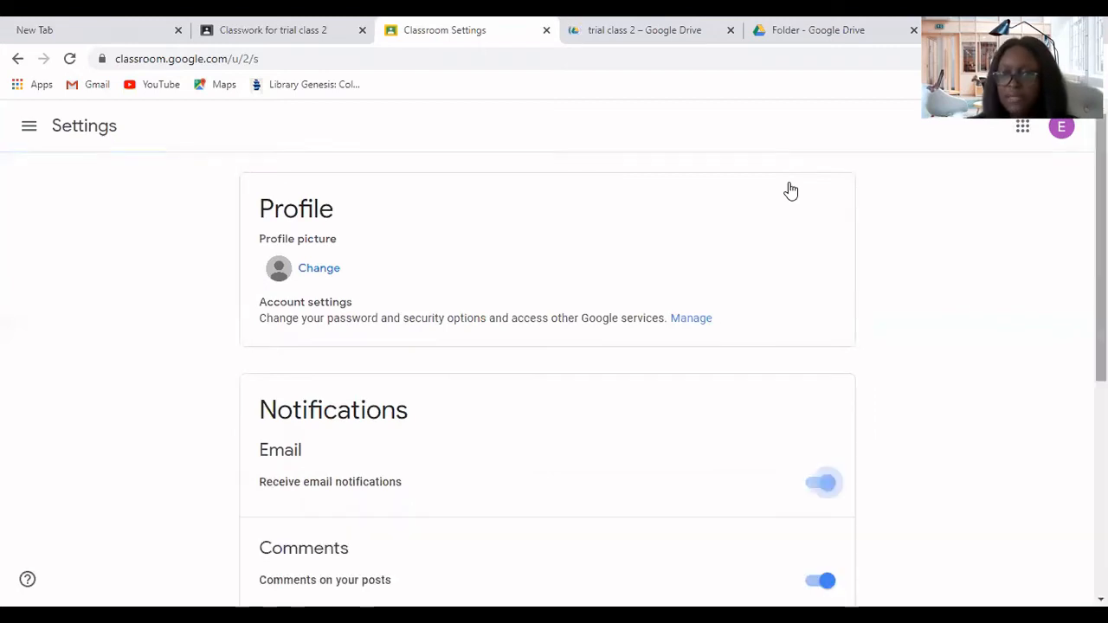
scroll(790, 191, "down", 3)
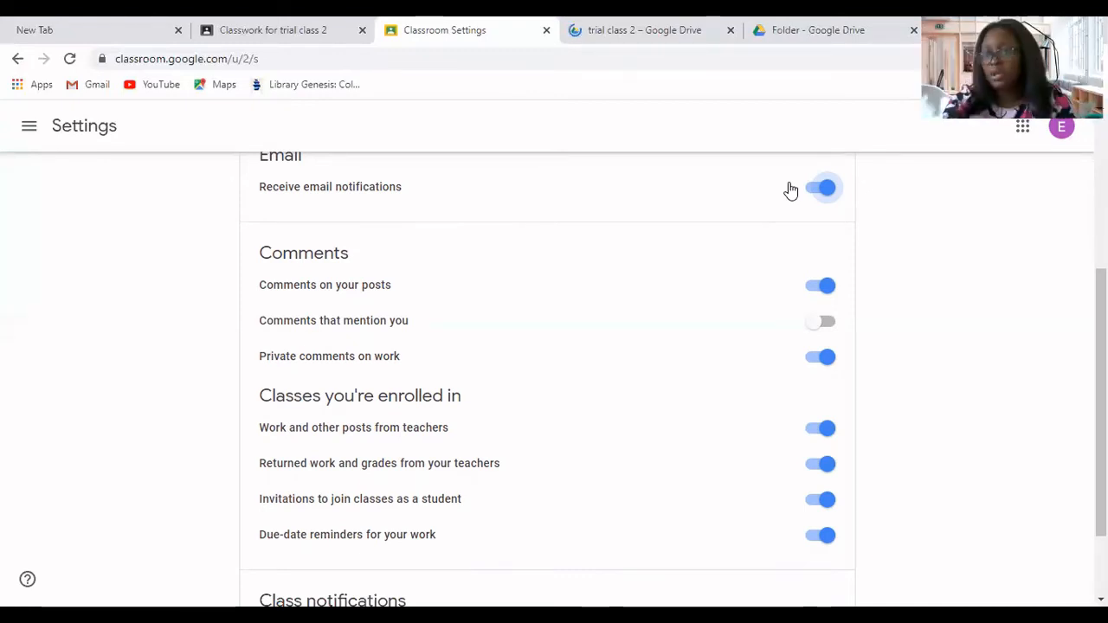
Check the class folder in the open Google Drive tabs and return to the Classroom settings
key("ctrl+Tab")
key("ctrl+Tab")
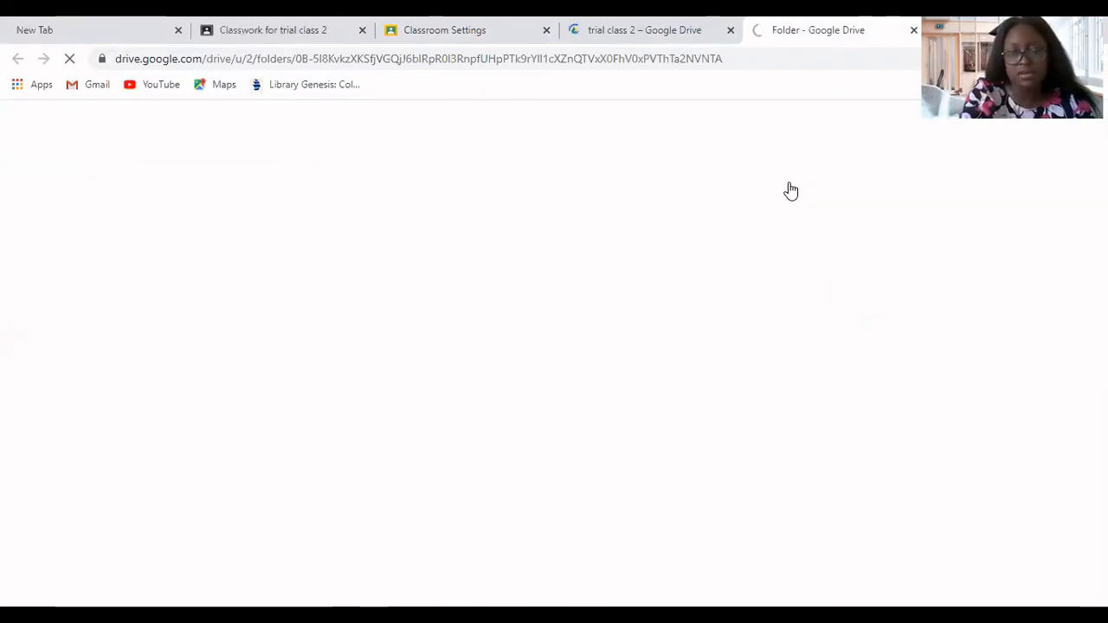
key("ctrl+shift+Tab")
key("ctrl+shift+Tab")
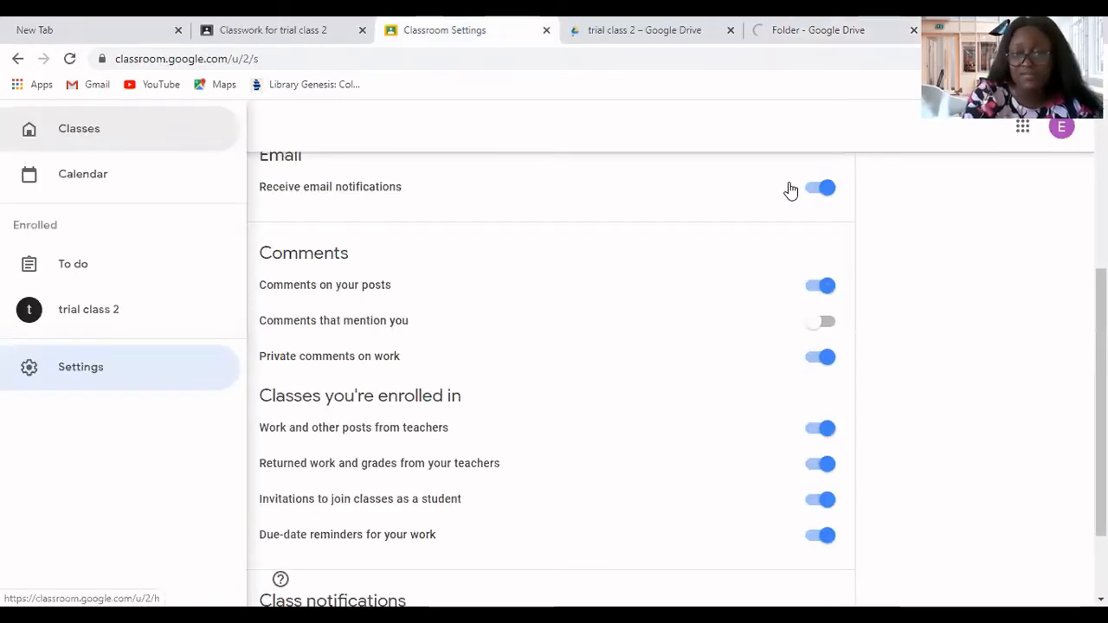
Go back from the settings to the Classwork page of trial class 2 and open the class Drive folder
key("alt+Left")
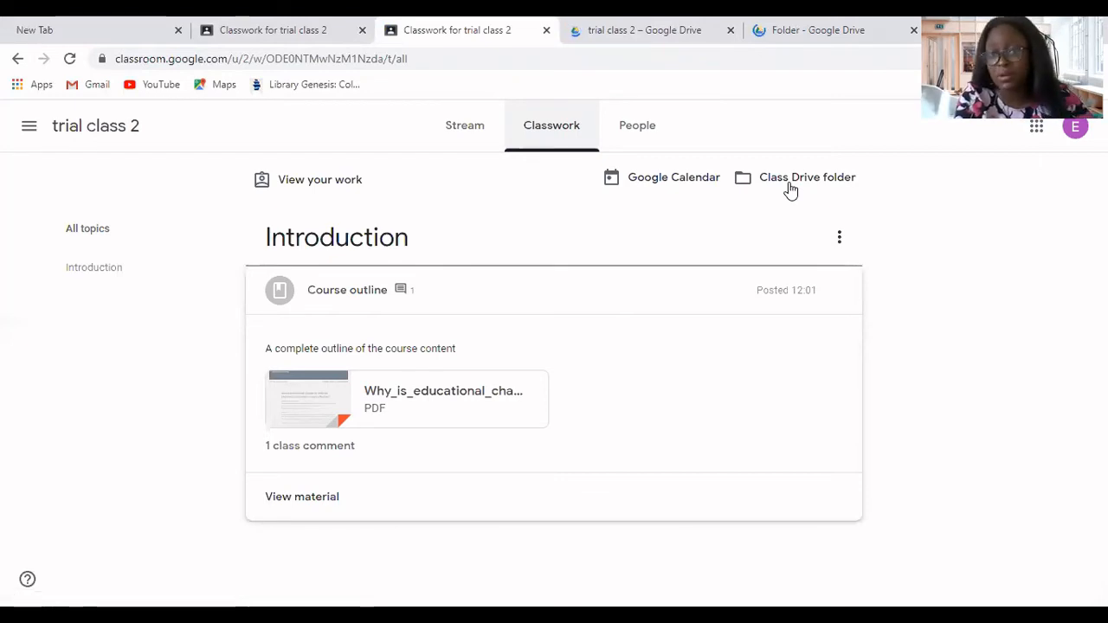
left_click(791, 190)
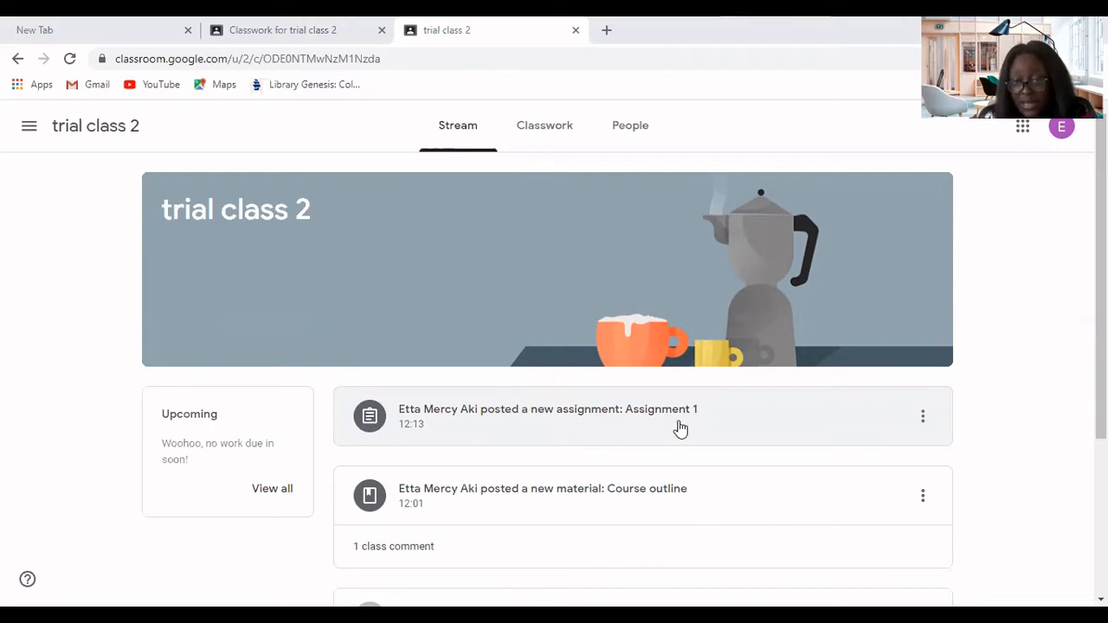
View all work for the class, open the Google Docs document attached to Assignment 1, and return to the Classroom tab
left_click(271, 489)
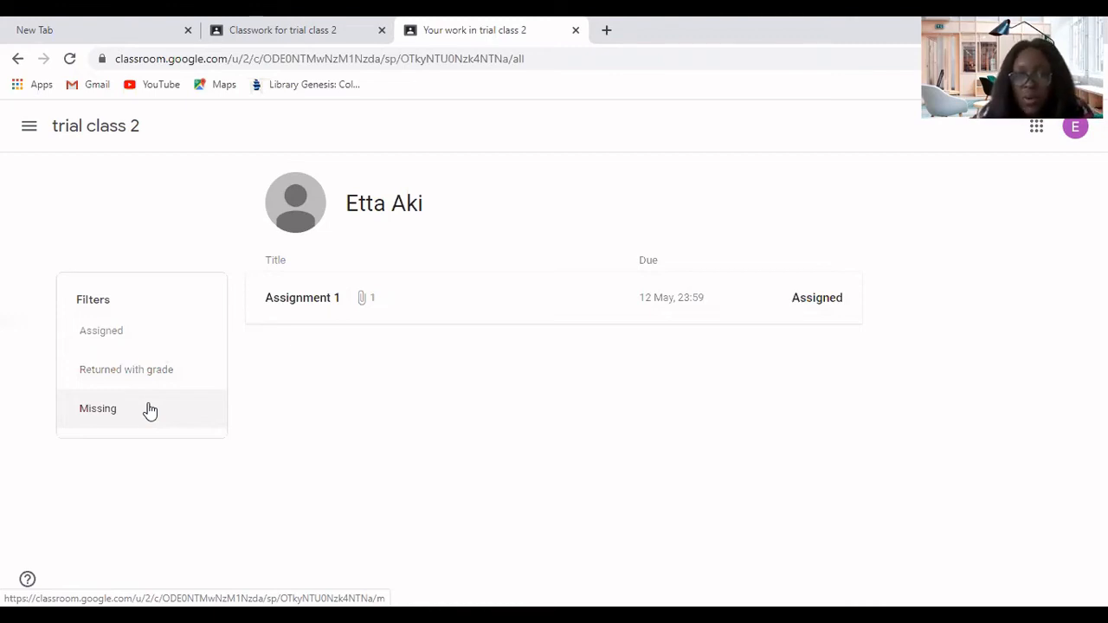
left_click(297, 303)
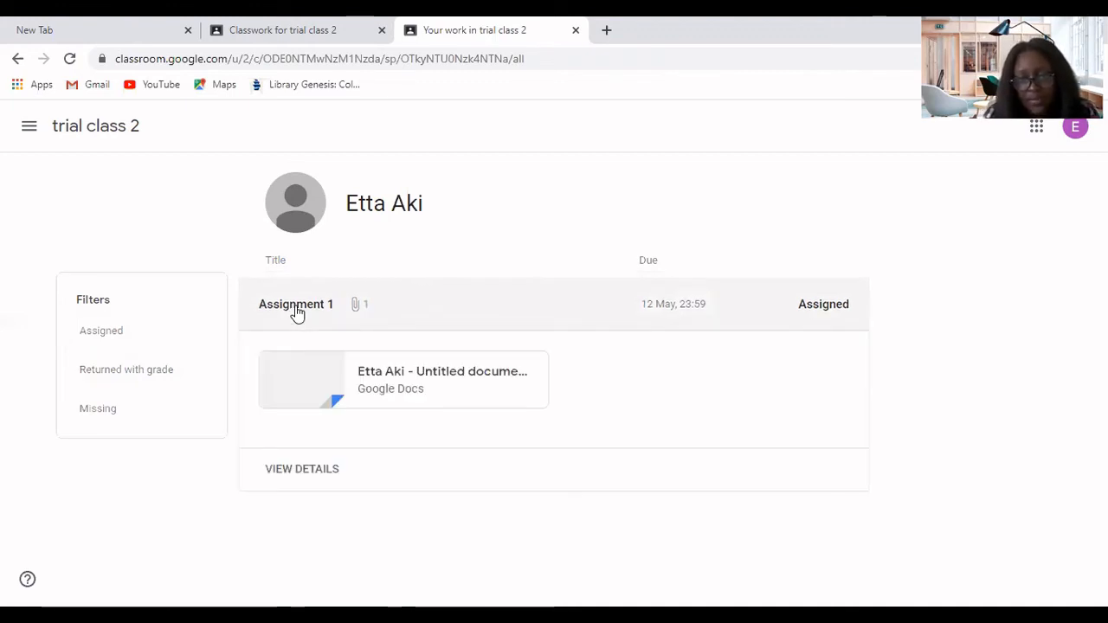
left_click(423, 381)
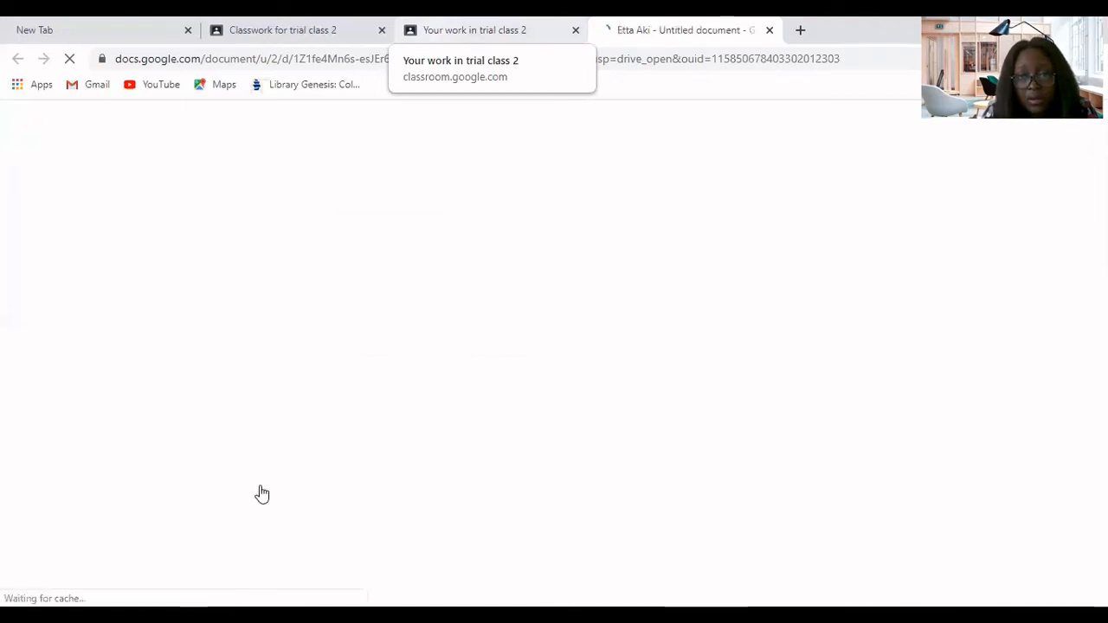
key("ctrl+shift+Tab")
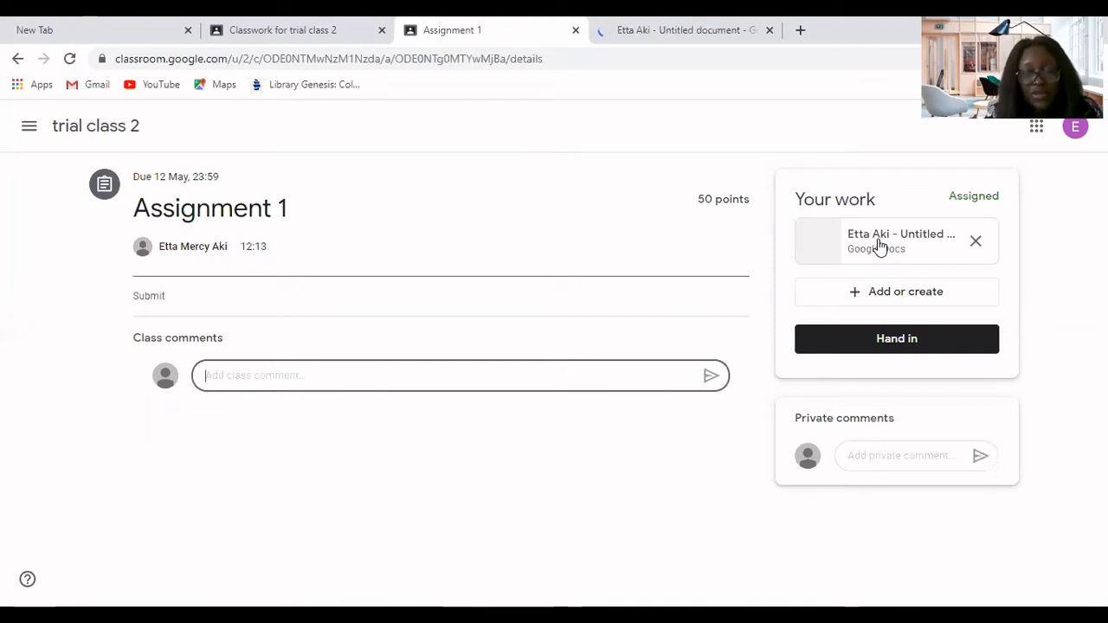
Enter "g" as a class comment on Assignment 1, and open its attached Google Docs document before returning to the assignment
type("g")
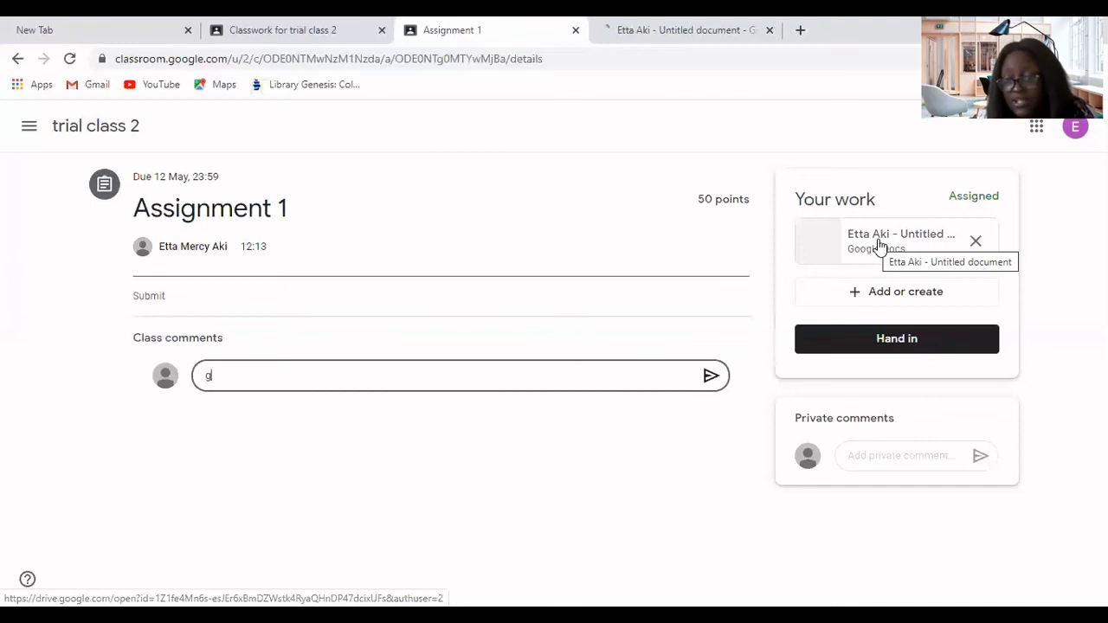
left_click(880, 246)
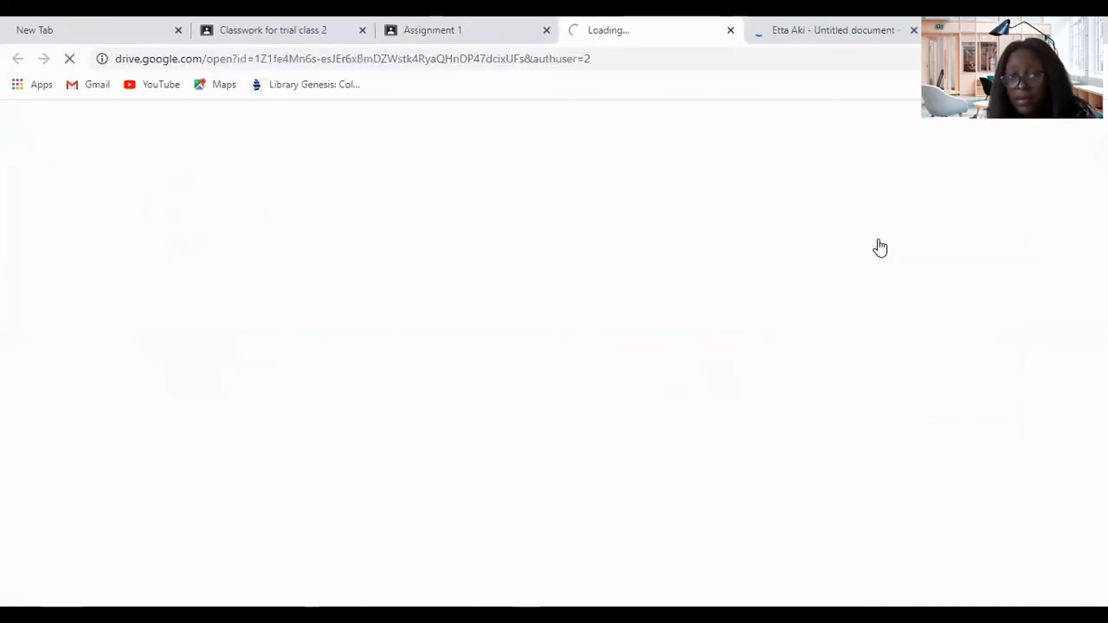
key("ctrl+shift+Tab")
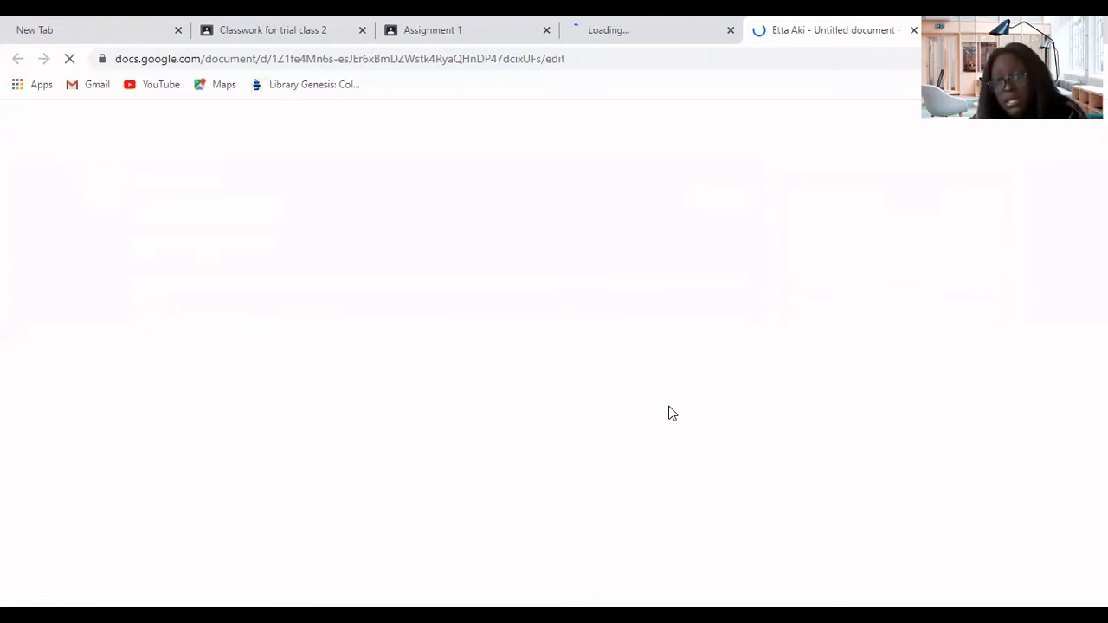
key("ctrl+3")
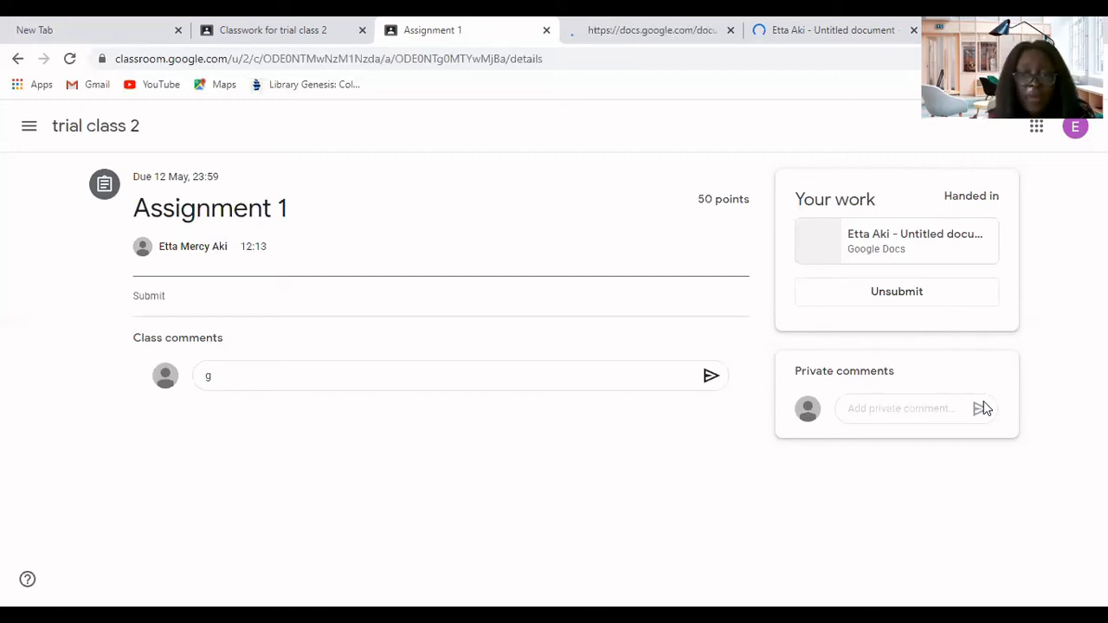
Write the private comment "g" on Assignment 1 and send it
left_click(983, 409)
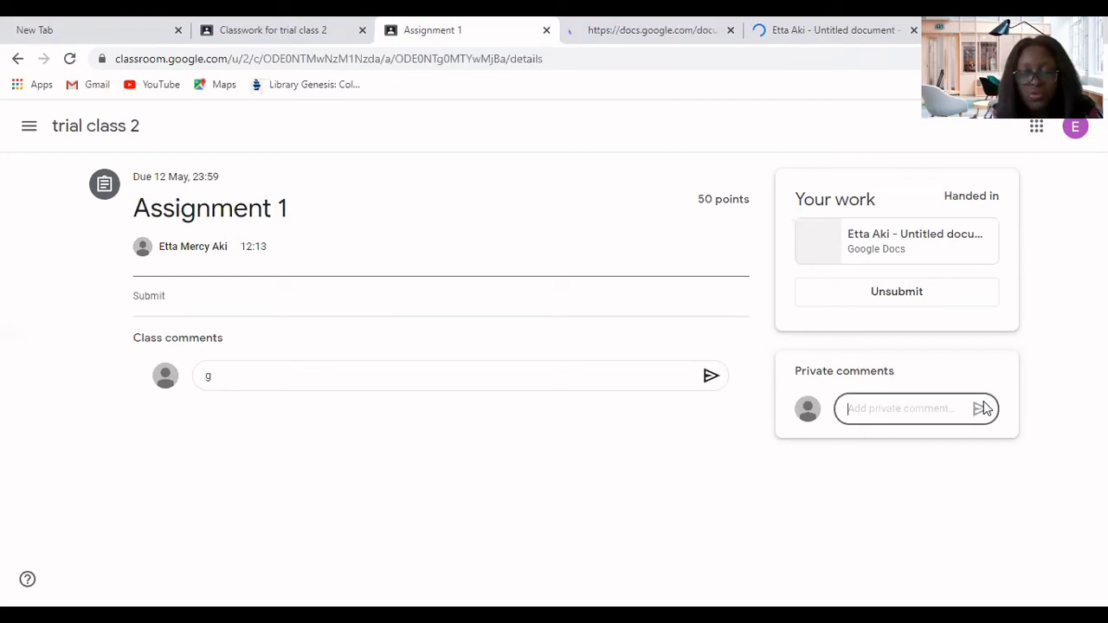
type("g")
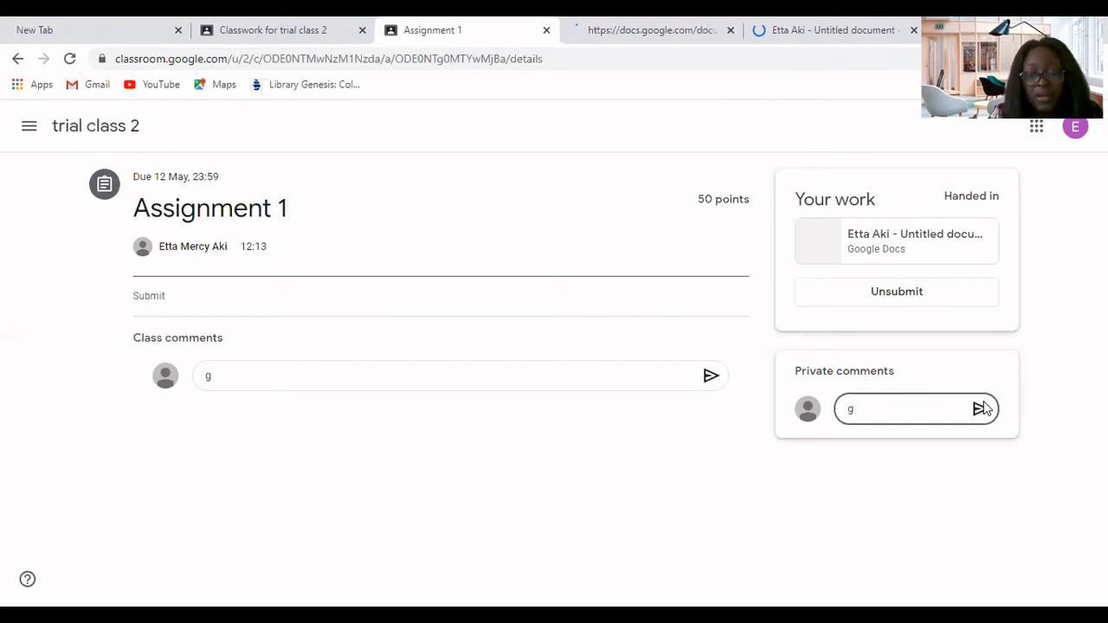
left_click(980, 408)
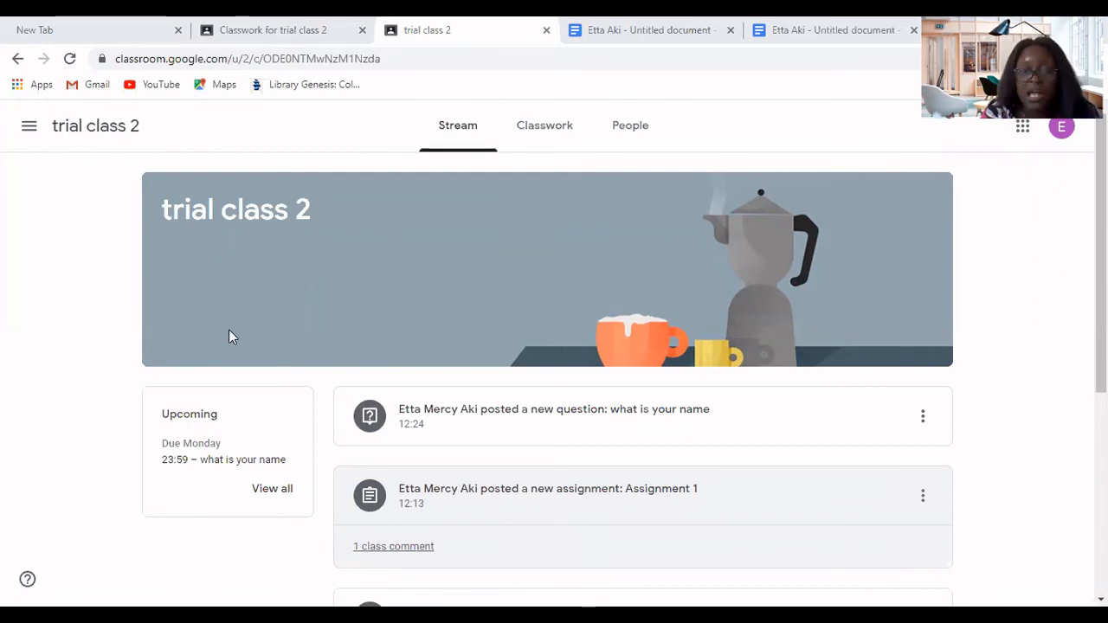
Find the question "what is your name" in the trial class 2 stream and hand in the student's name as the answer
scroll(230, 331, "down", 3)
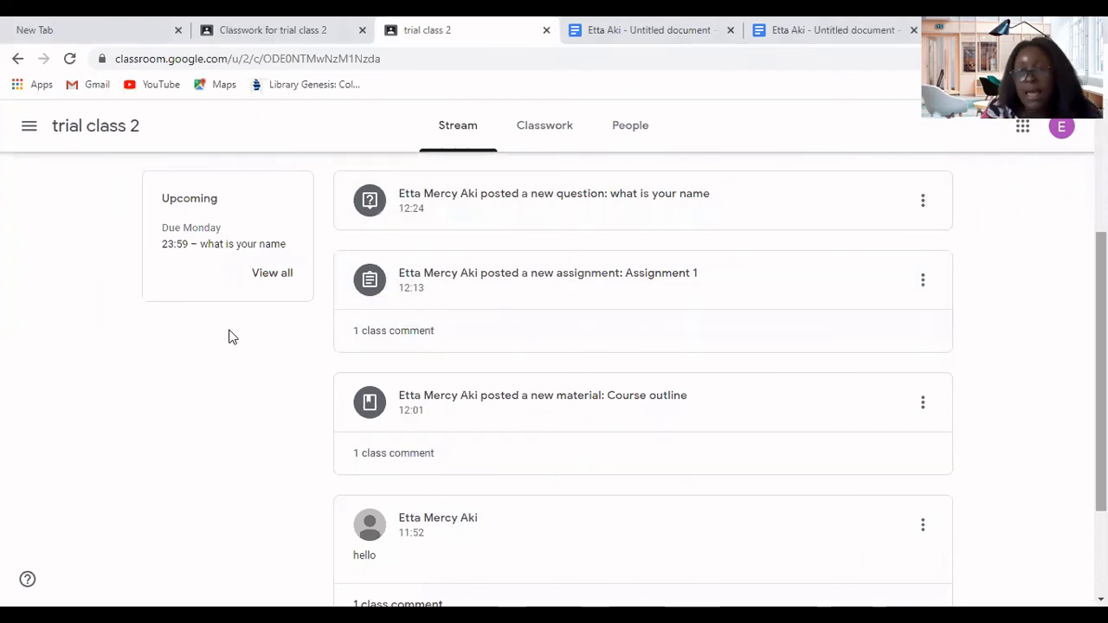
scroll(230, 334, "up", 1)
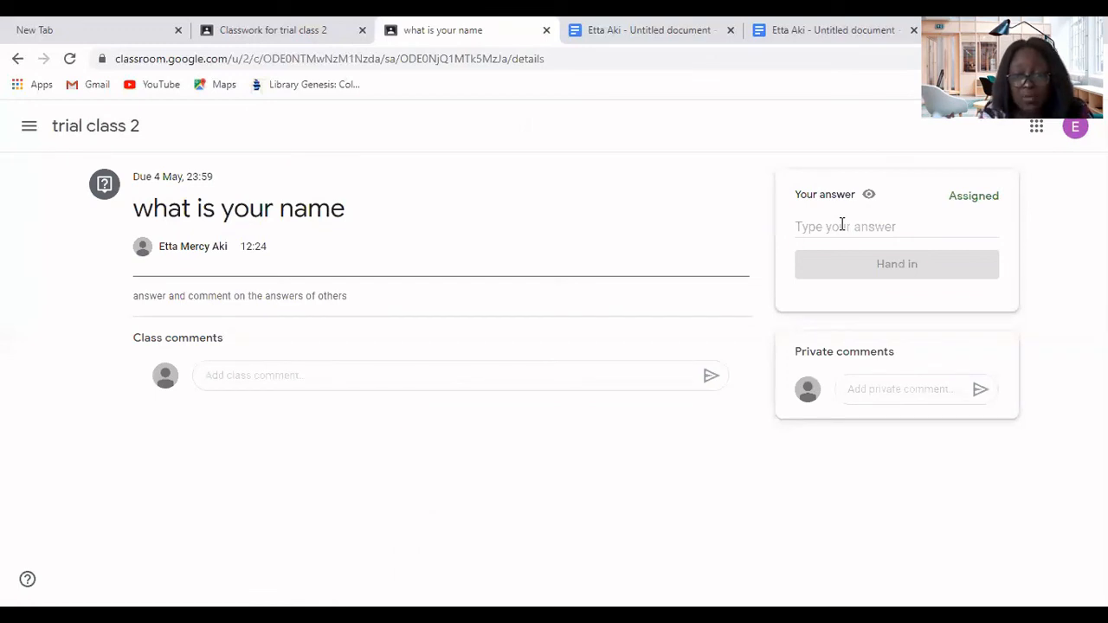
left_click(841, 225)
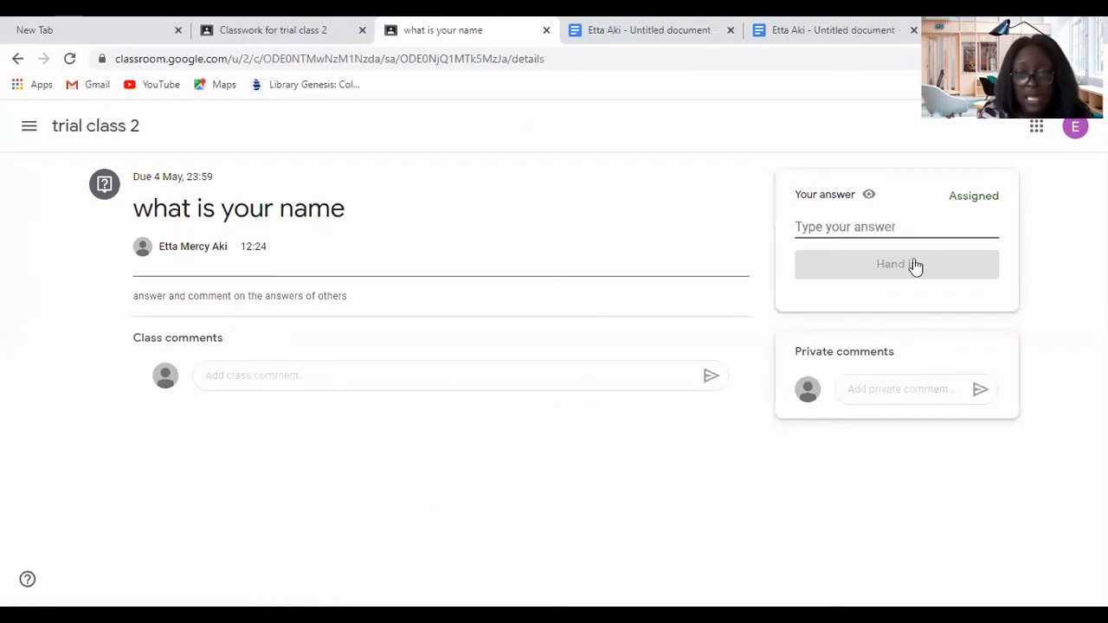
type("Aki")
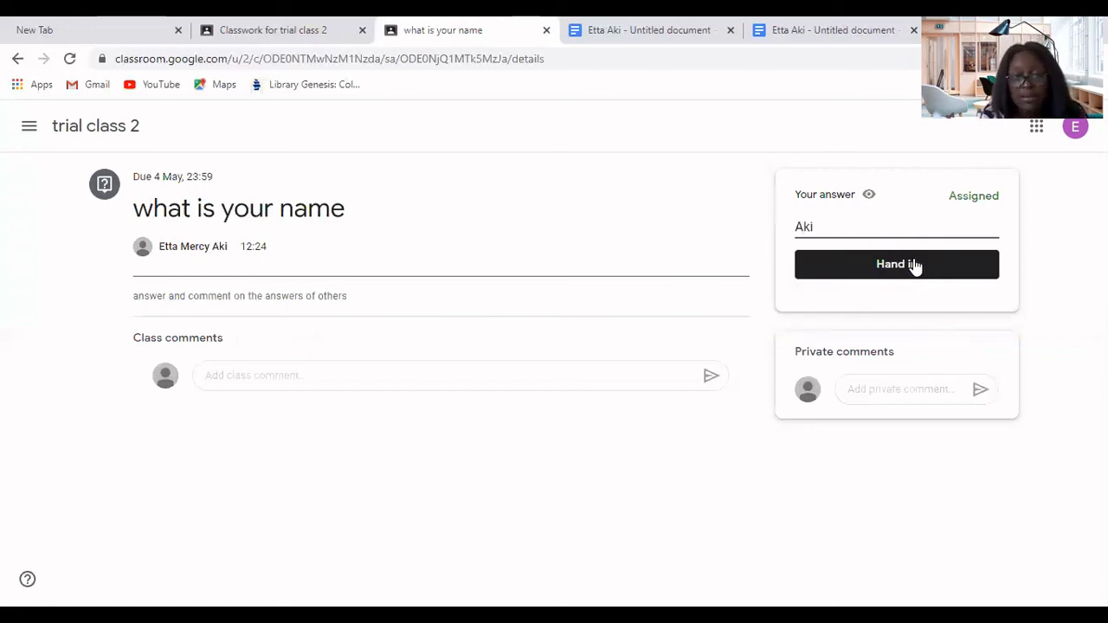
left_click(915, 265)
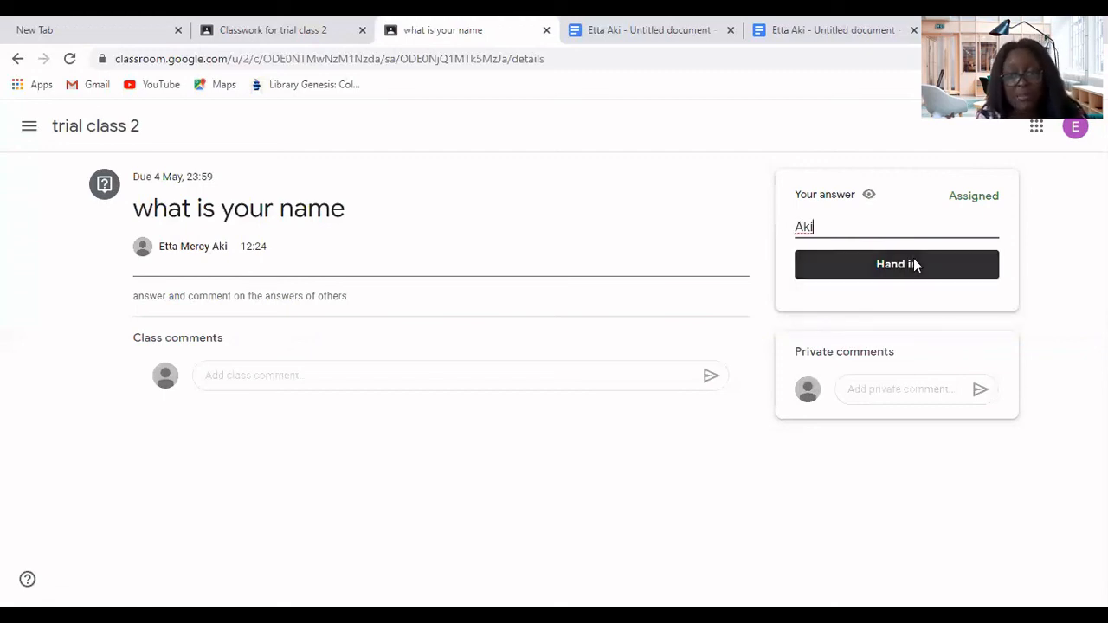
left_click(655, 404)
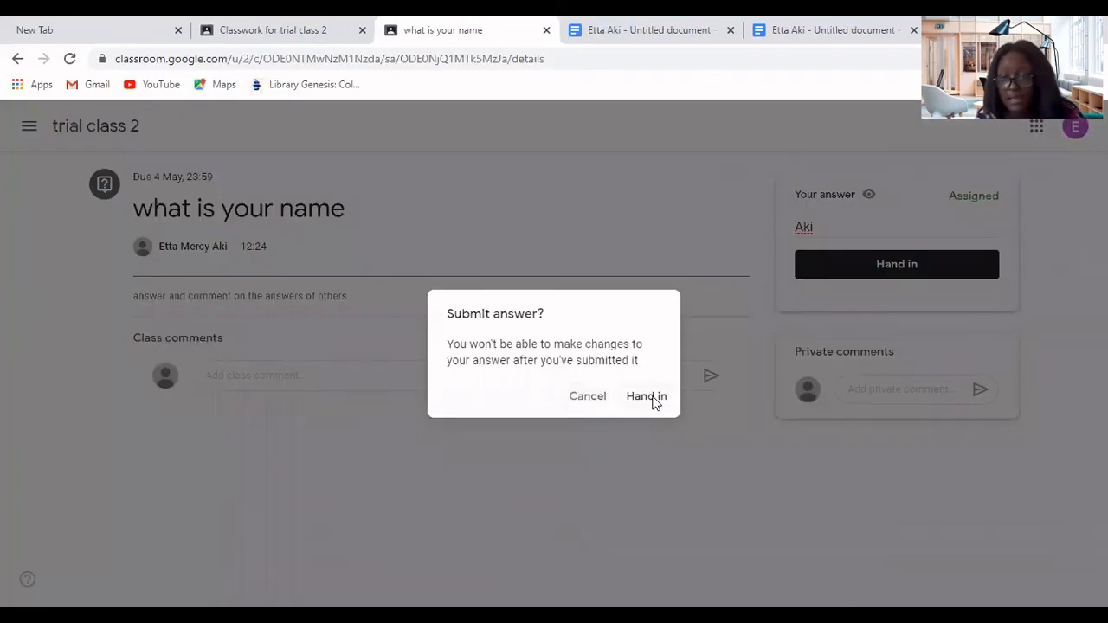
left_click(652, 397)
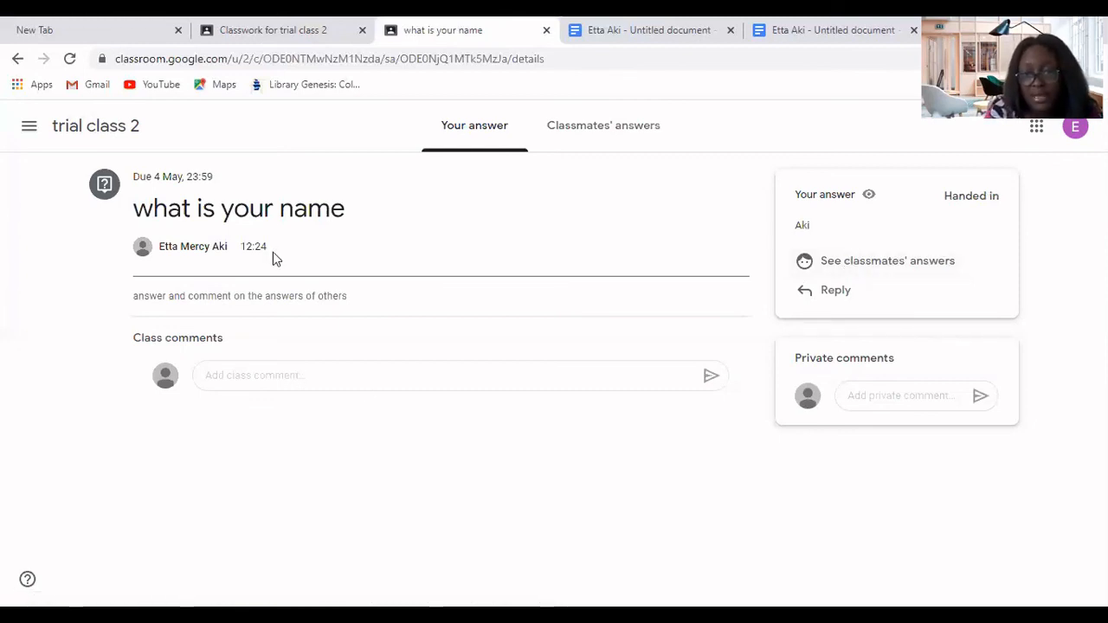
Start a class comment on the question "what is your name"
left_click(259, 379)
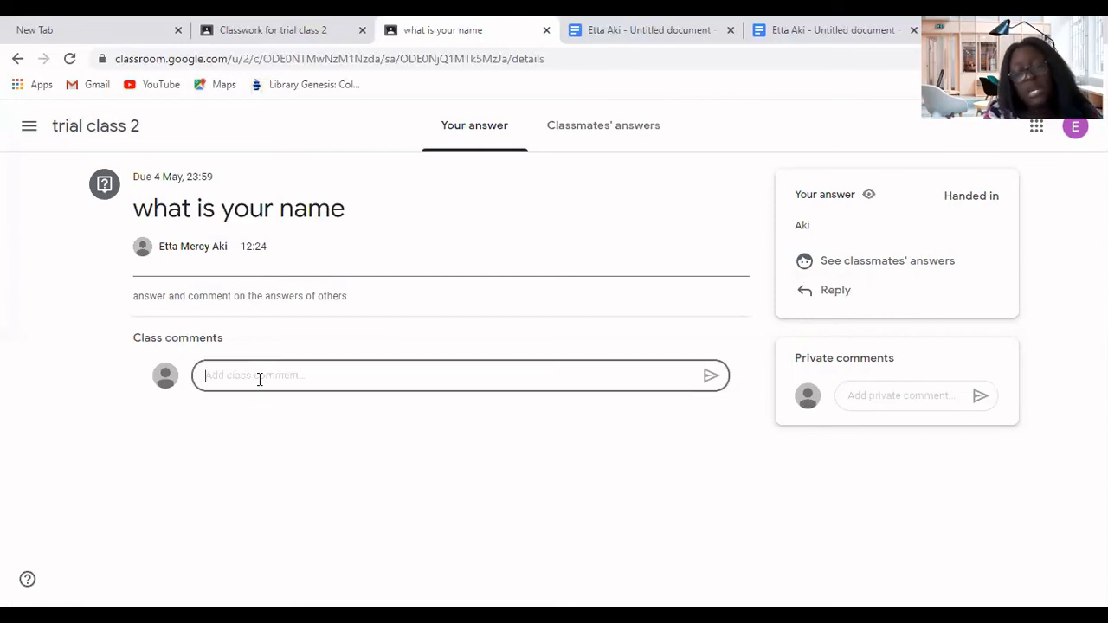